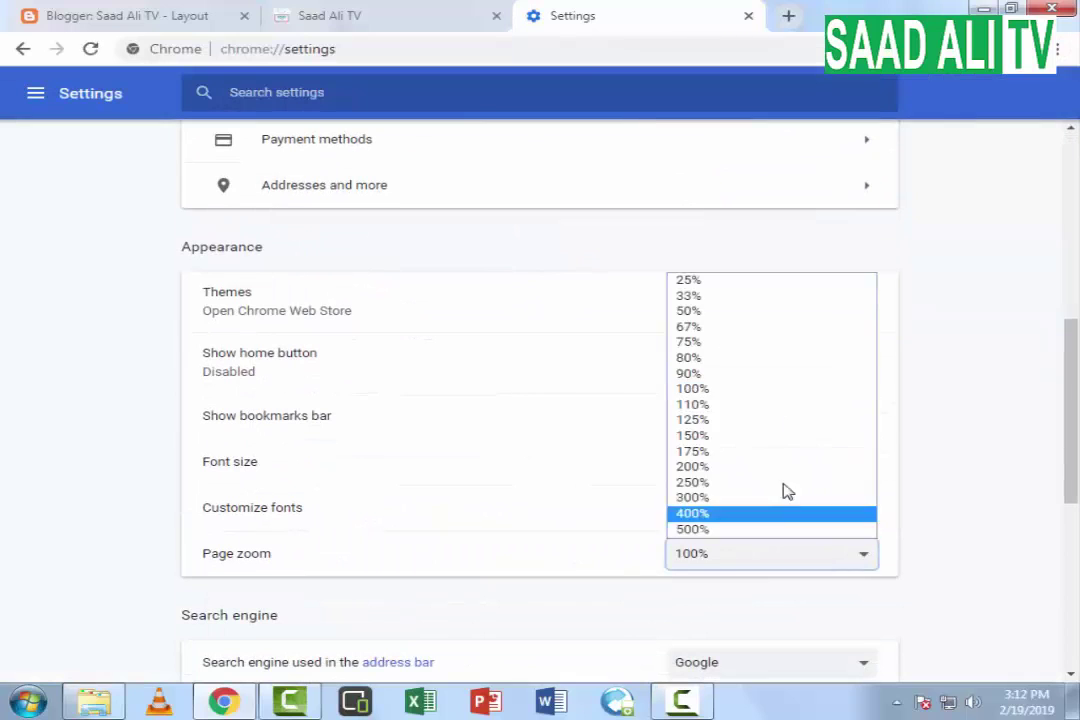
Set the browser's page zoom to 75% and close the settings page
click(721, 346)
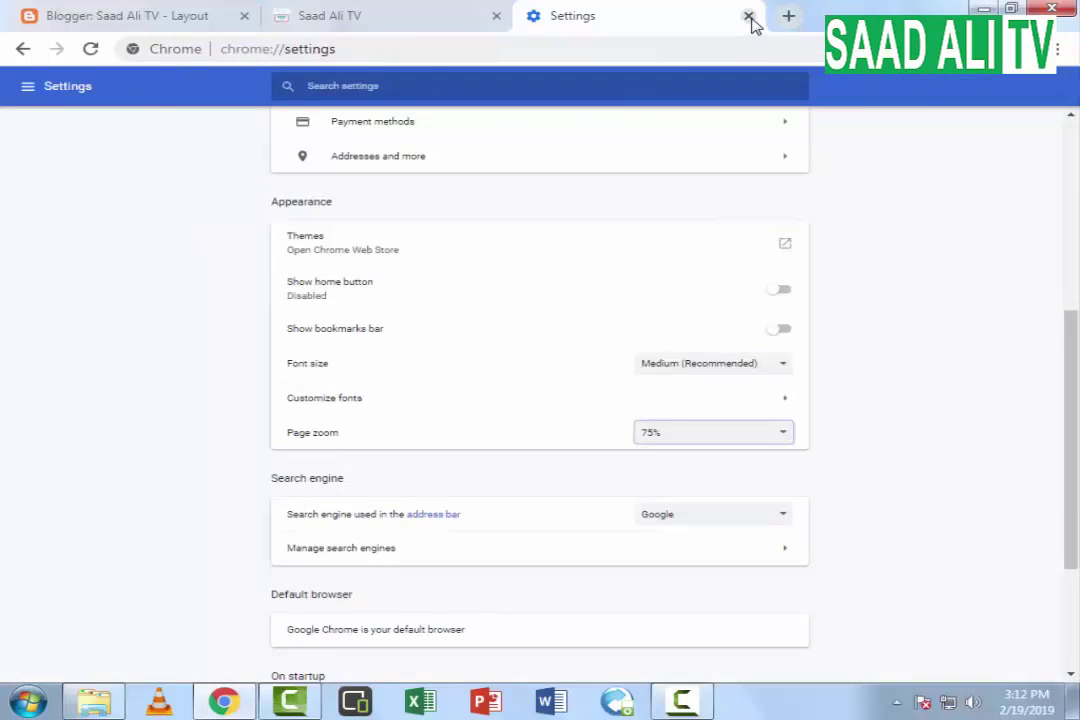
click(749, 16)
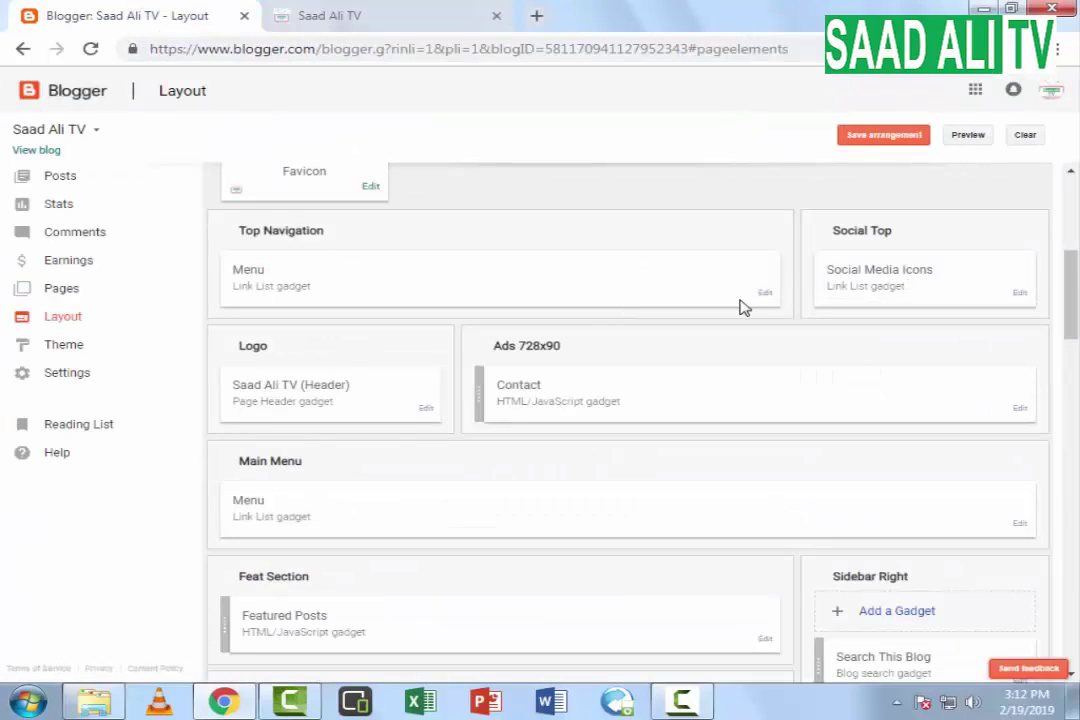
Compare the Social Top section in the layout with the header area of the live blog
scroll(744, 307, up, 1)
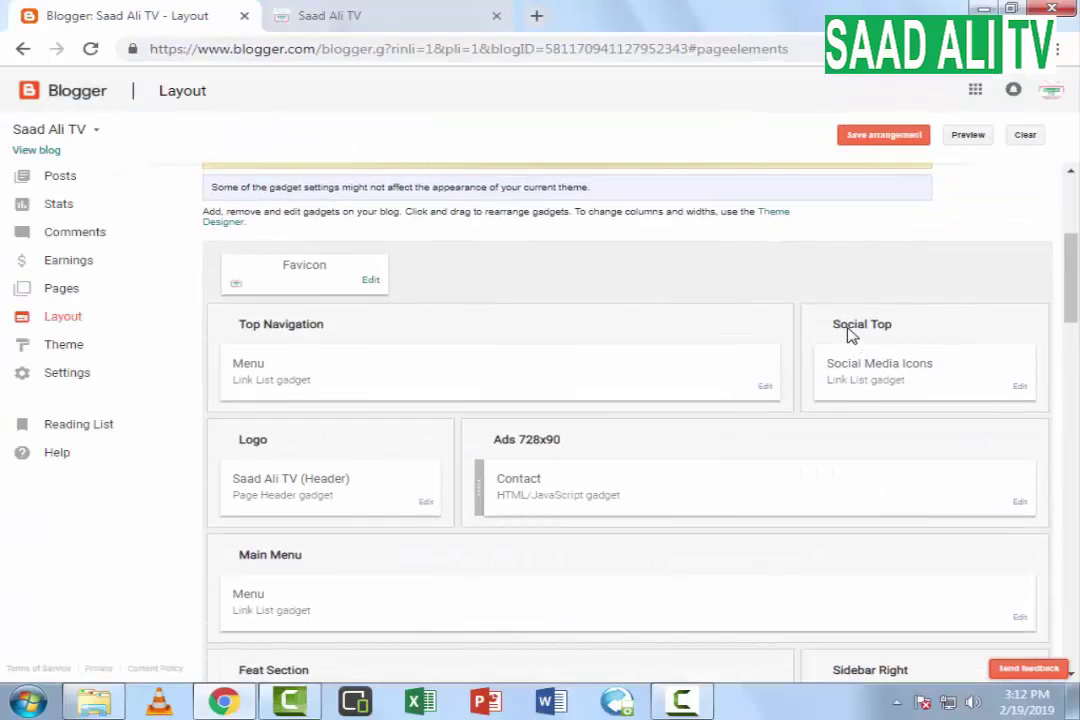
key(ctrl+Tab)
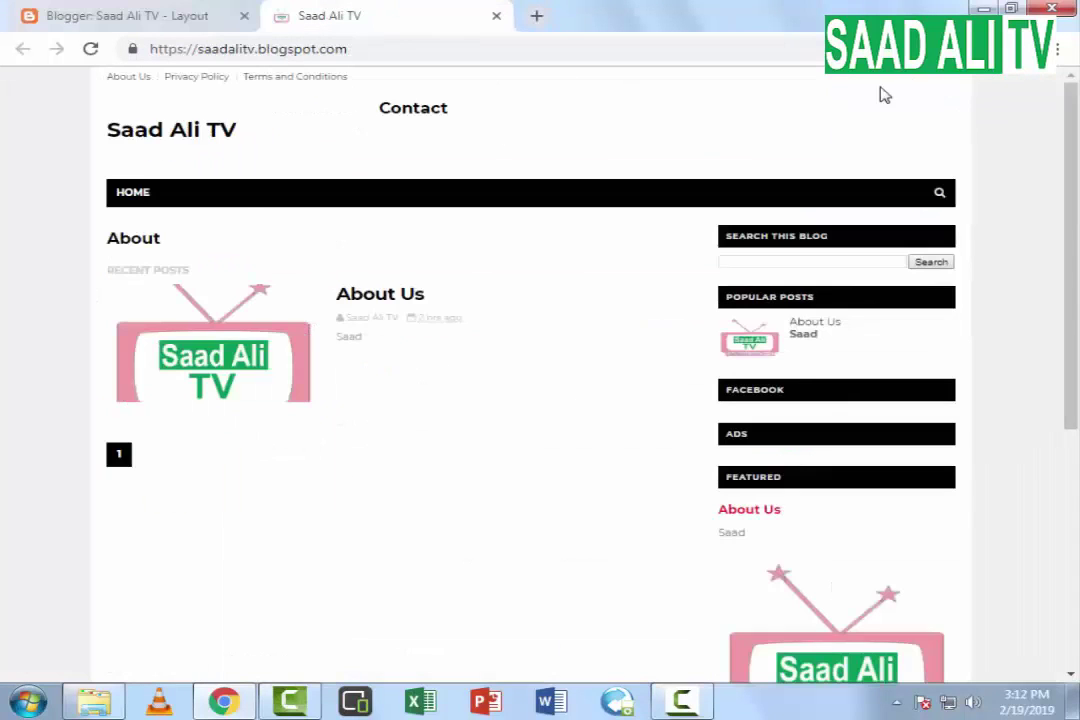
click(188, 14)
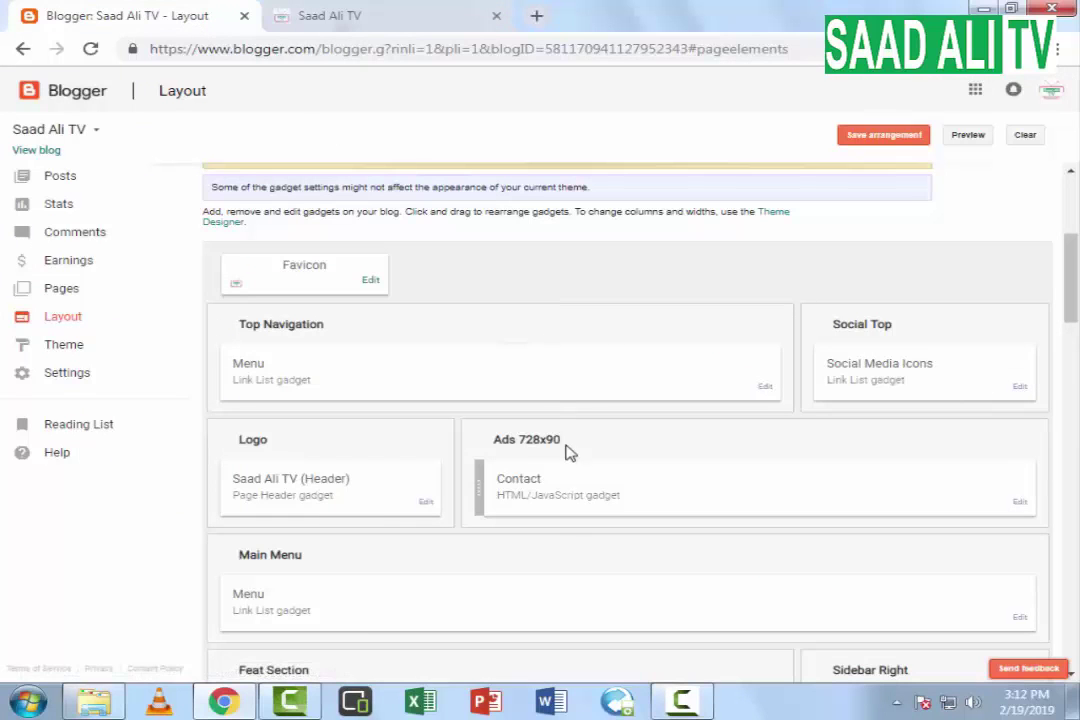
In the Social Media Icons gadget, set the number of items shown to 2 and add a link named gplus
click(1020, 387)
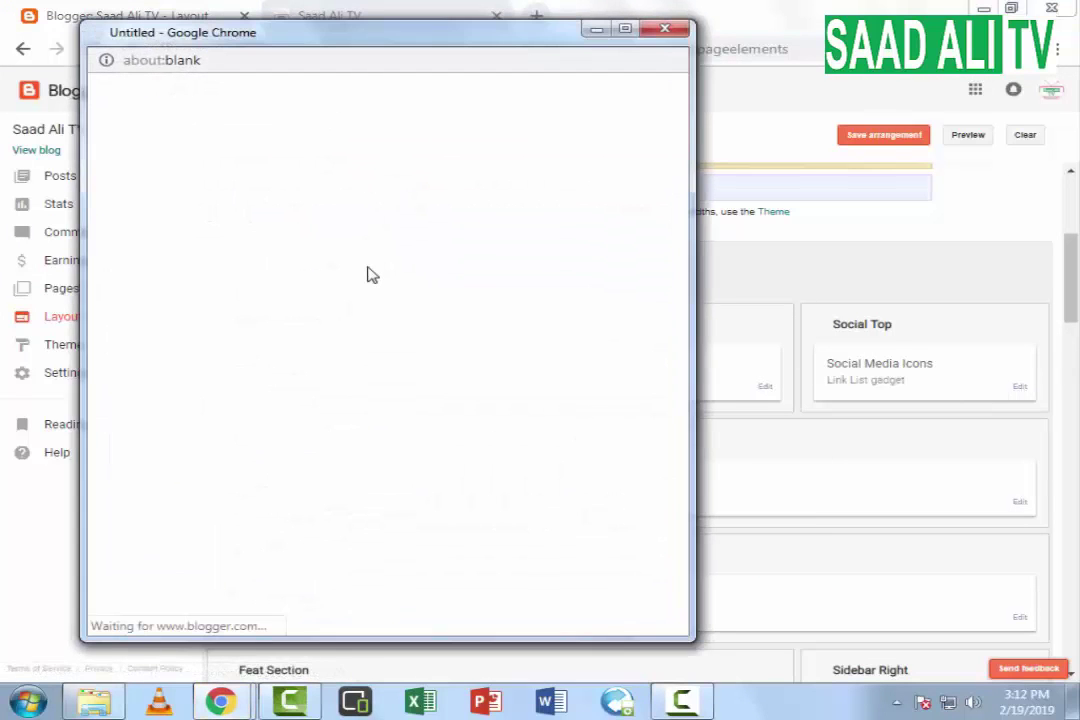
click(277, 215)
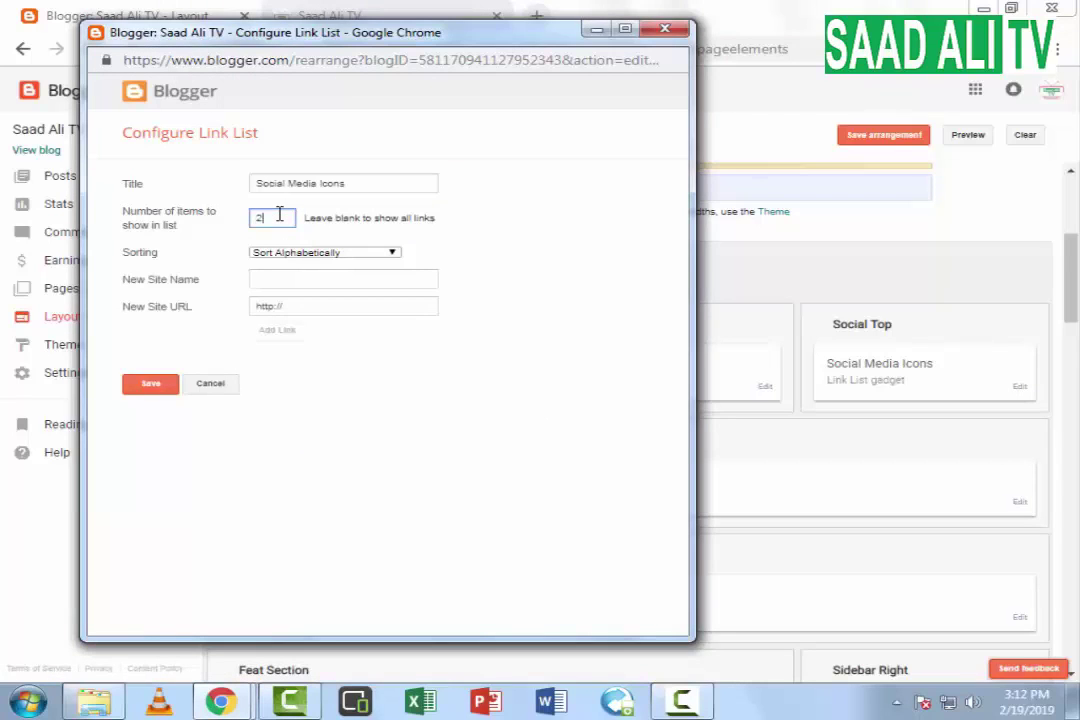
click(281, 280)
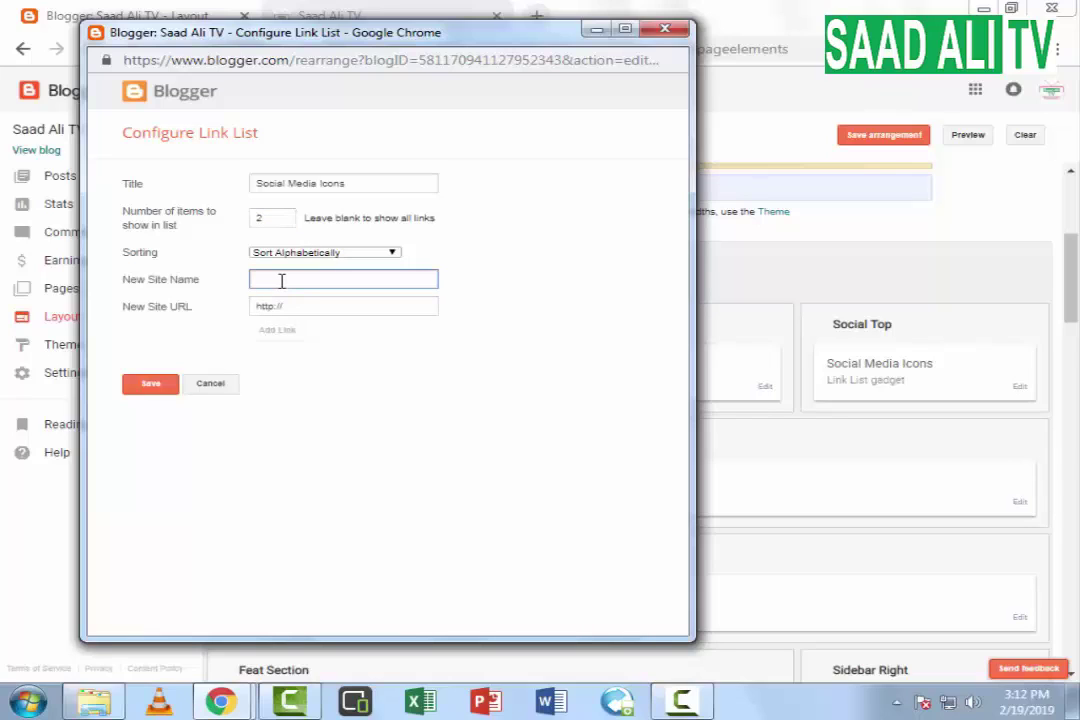
text(g)
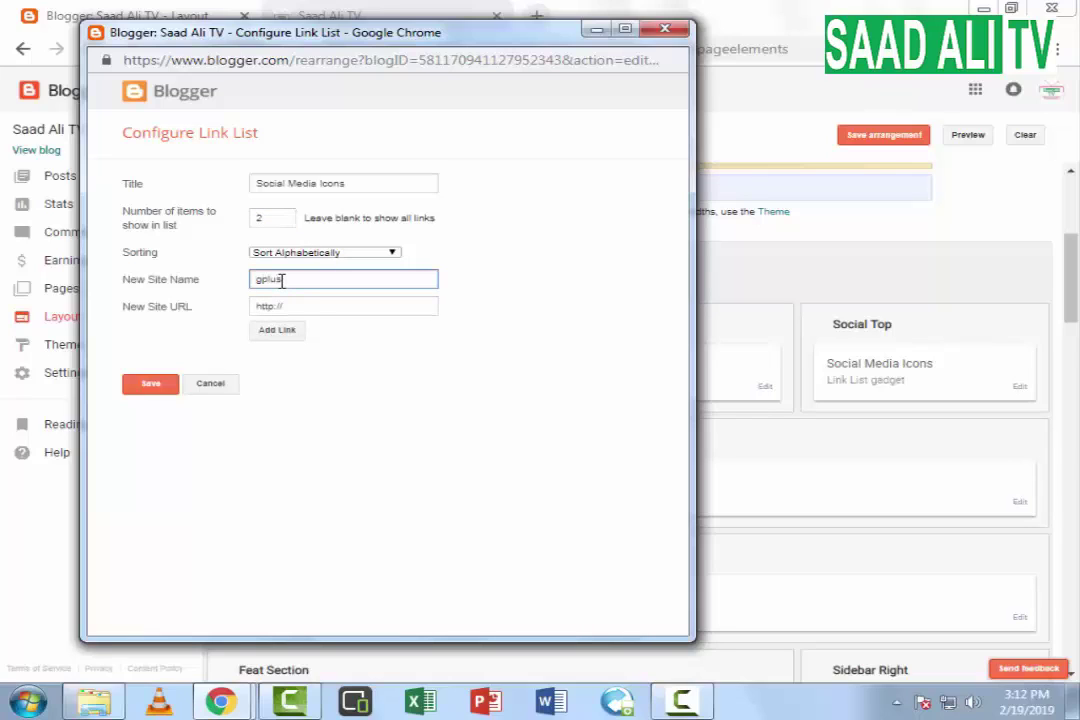
text(plus)
click(277, 330)
Add a second link named Twitter to the Social Media Icons list, then save the gadget and the layout arrangement
click(309, 281)
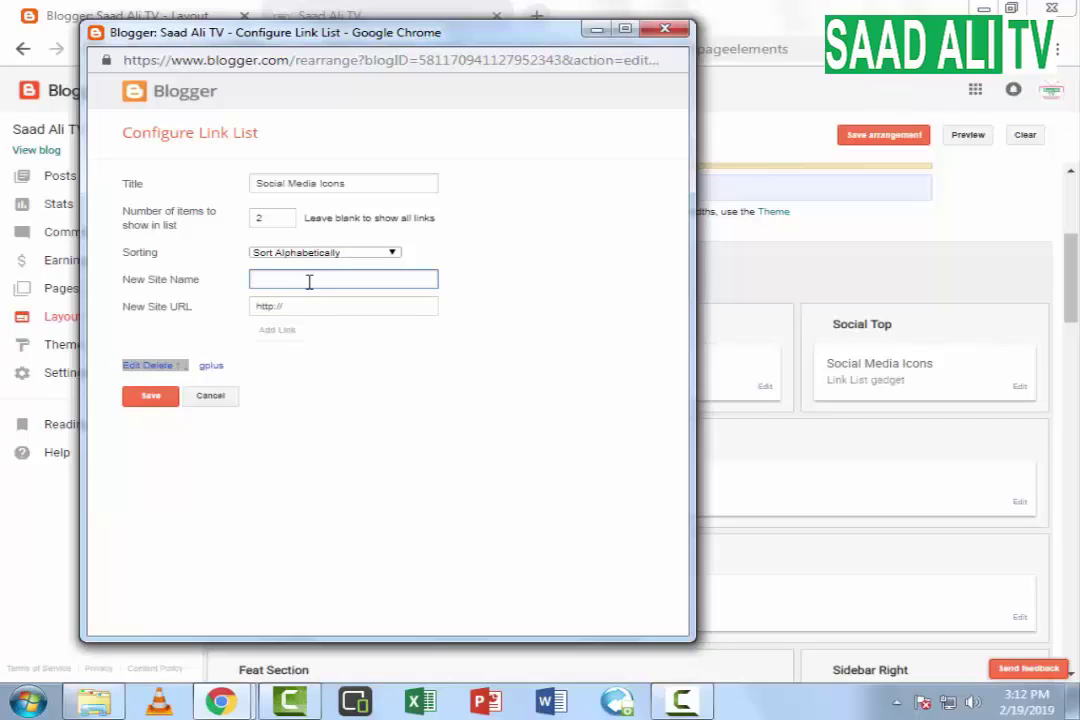
text(Tw)
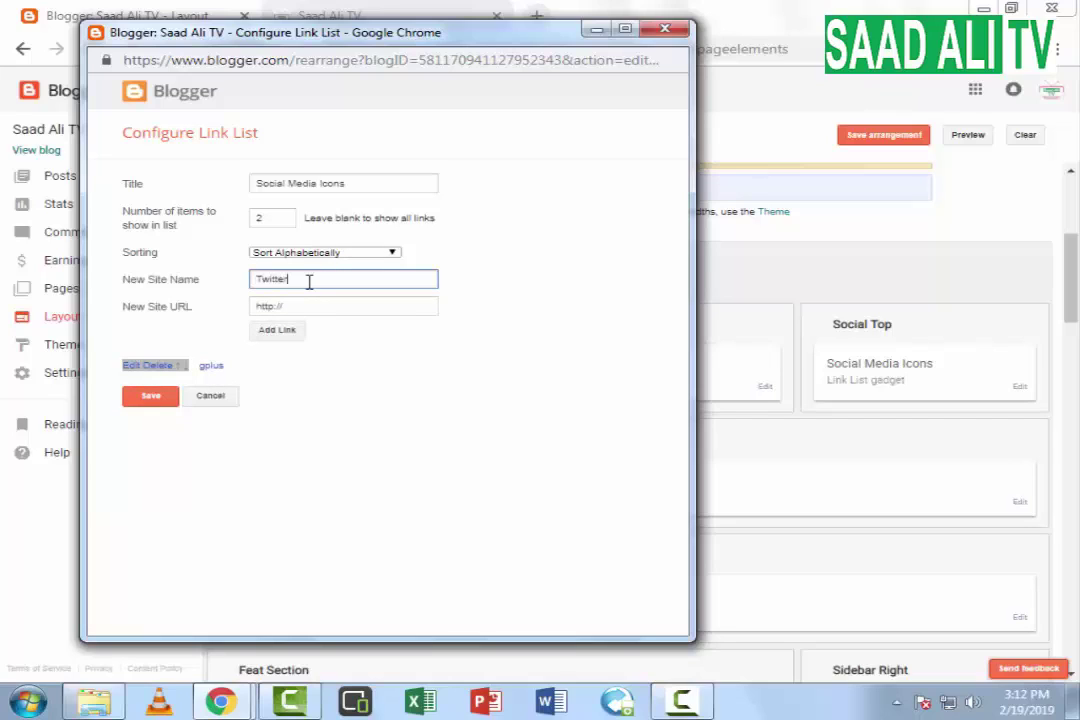
text(itter)
click(277, 330)
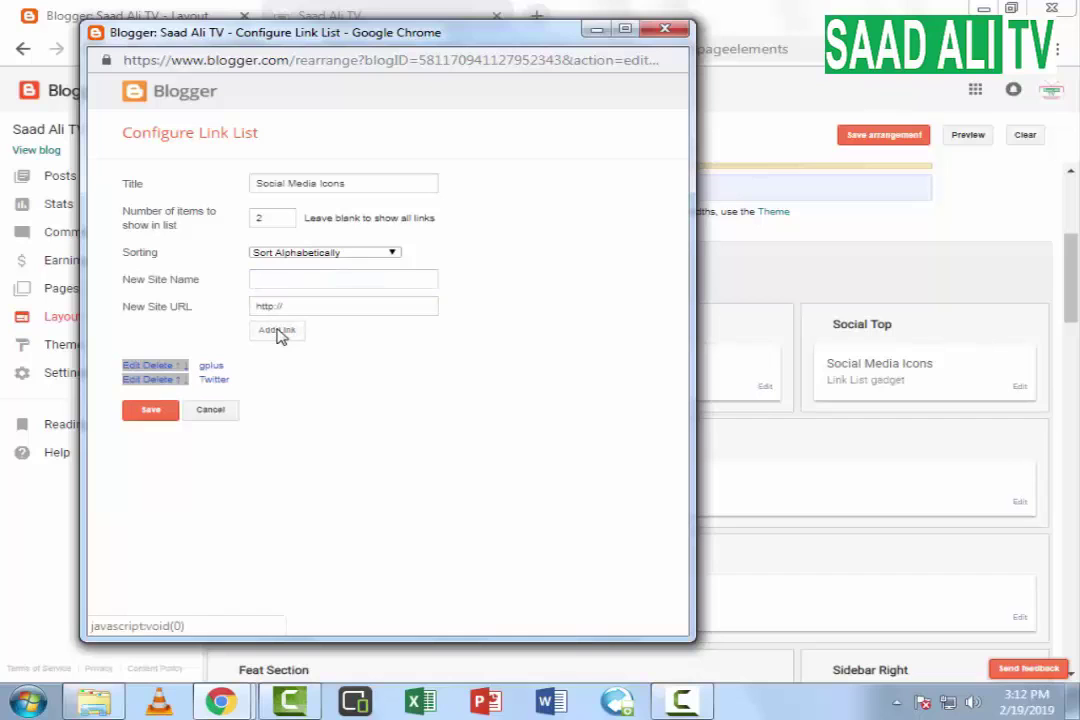
click(152, 414)
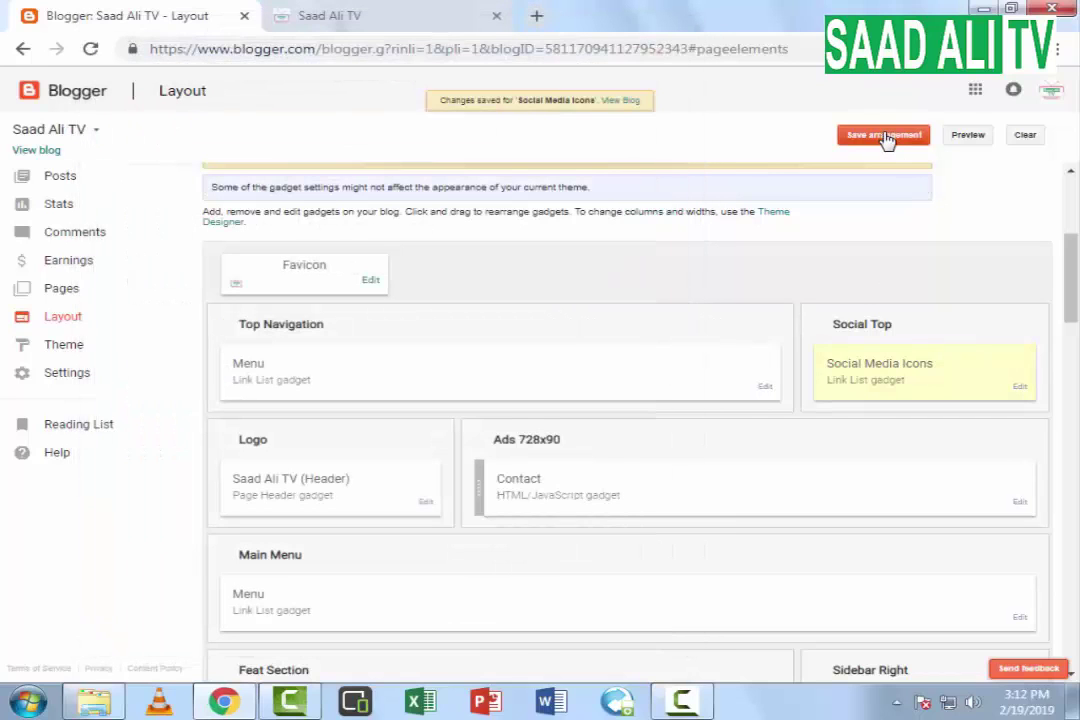
click(885, 137)
Compare the social icons on the live blog with the link names in the Social Media Icons gadget
click(604, 104)
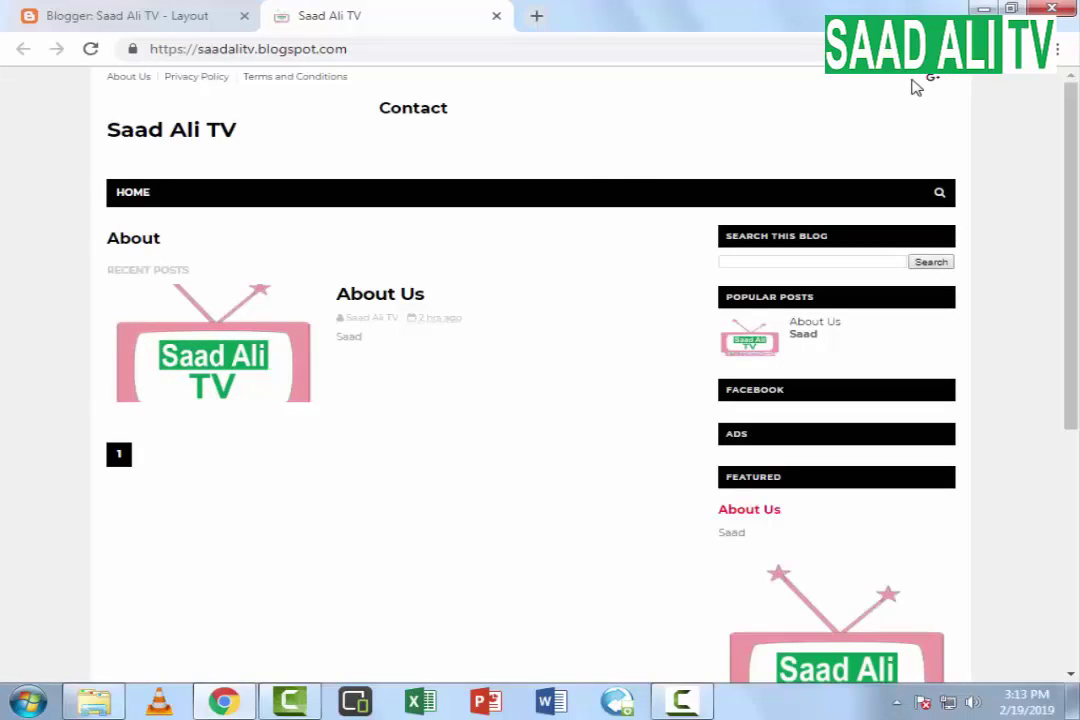
click(75, 14)
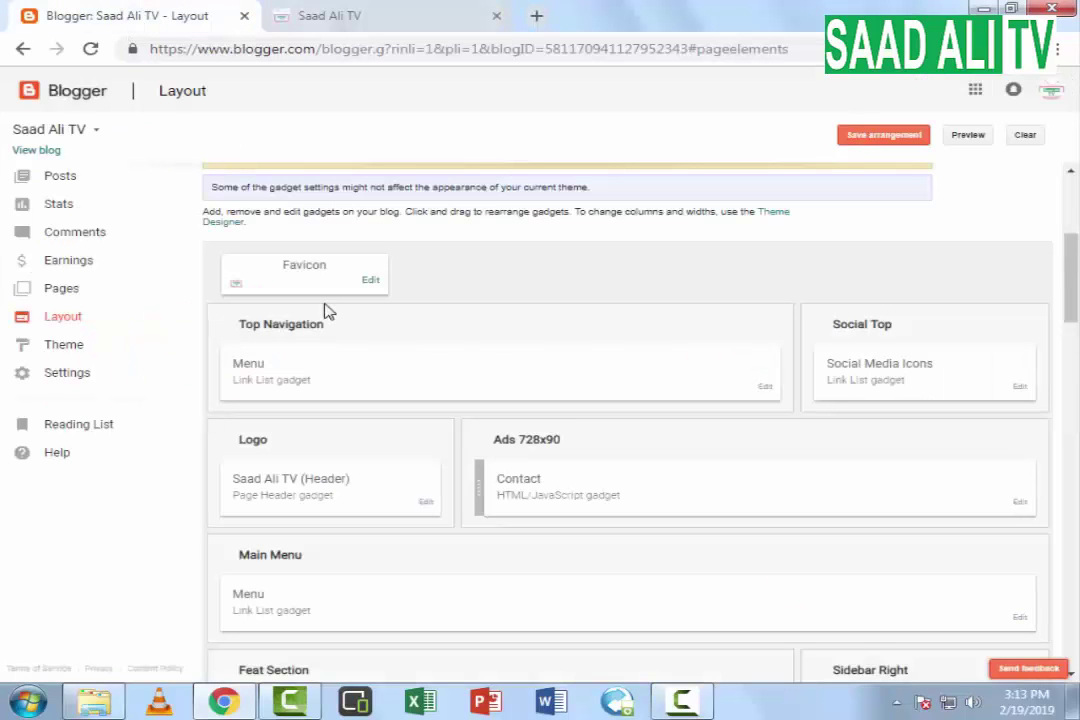
click(1020, 387)
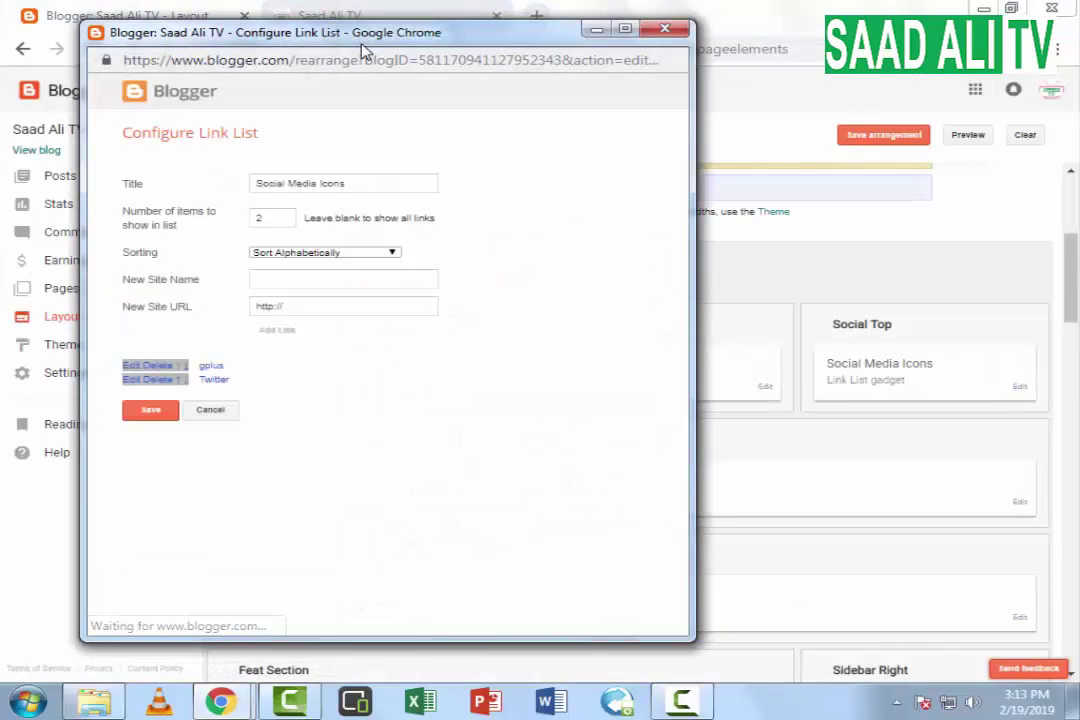
click(663, 29)
click(378, 20)
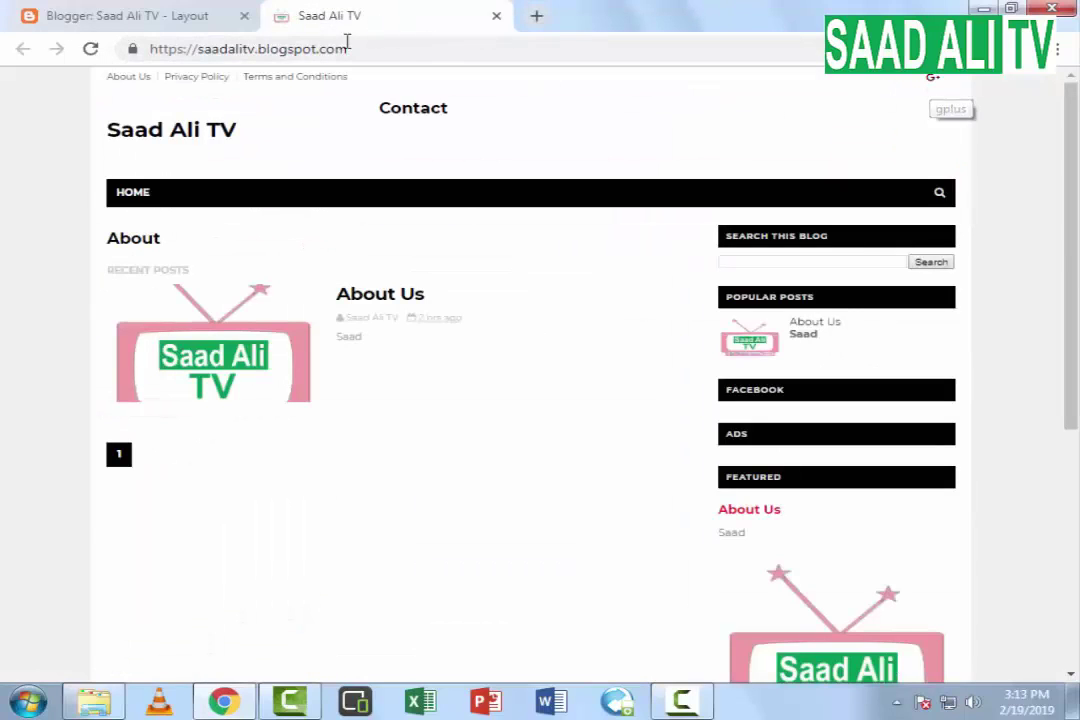
click(174, 22)
Rename the Twitter link in the Social Media Icons gadget as lowercase twitter and save the gadget and the arrangement
click(1020, 387)
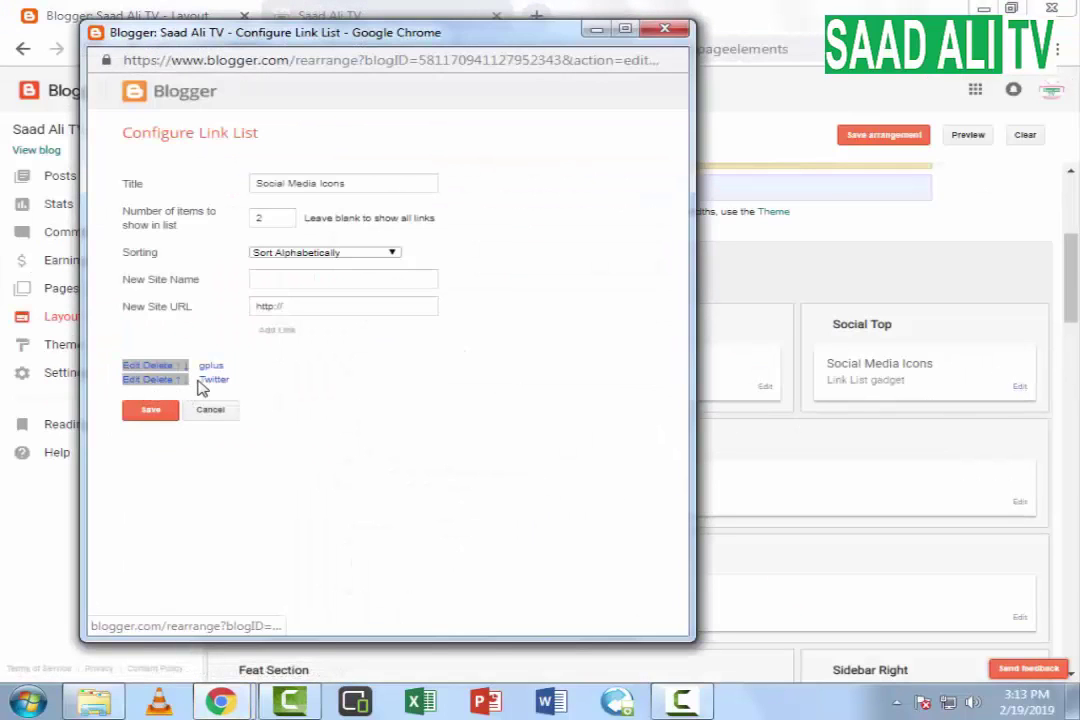
click(133, 380)
click(291, 383)
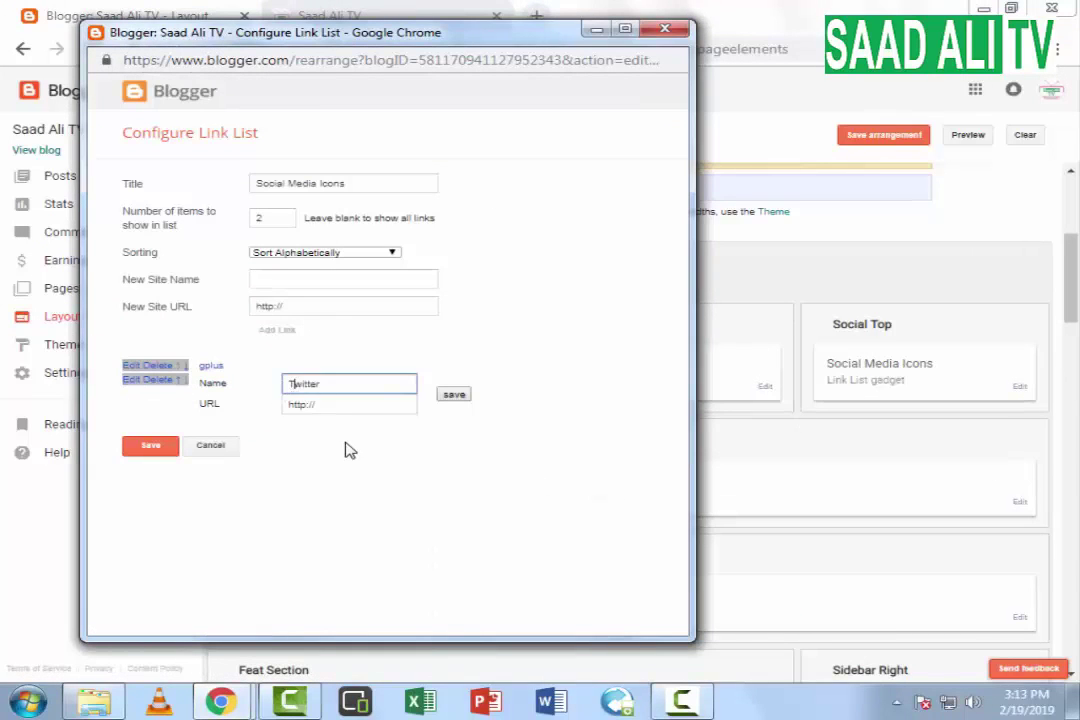
click(155, 448)
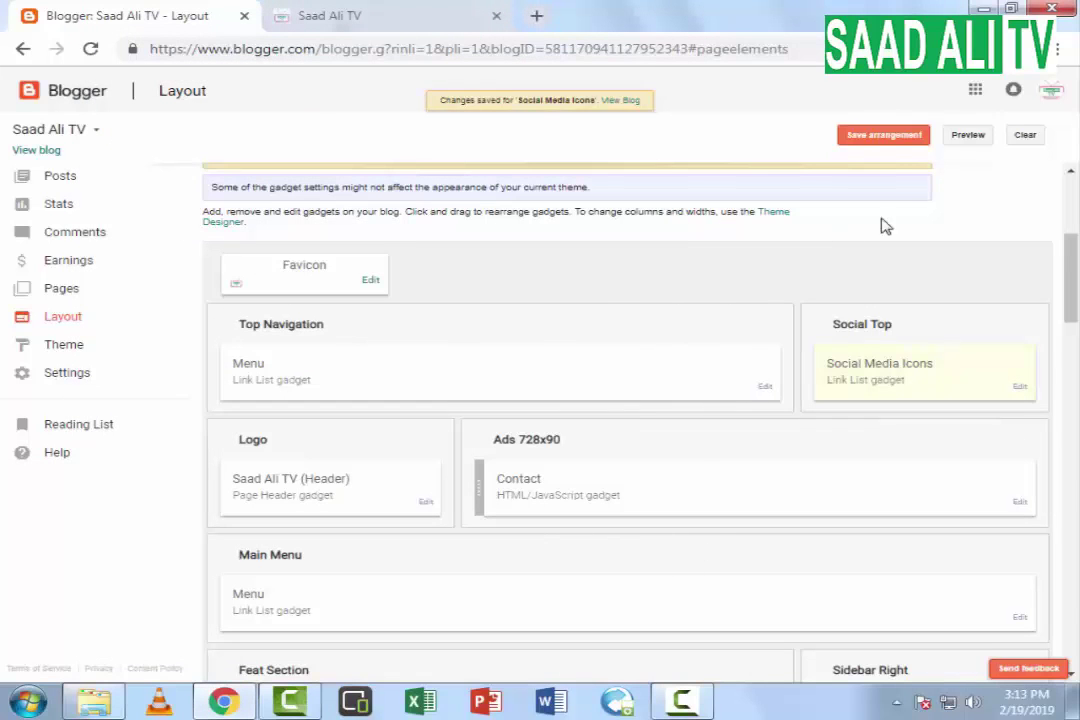
click(873, 140)
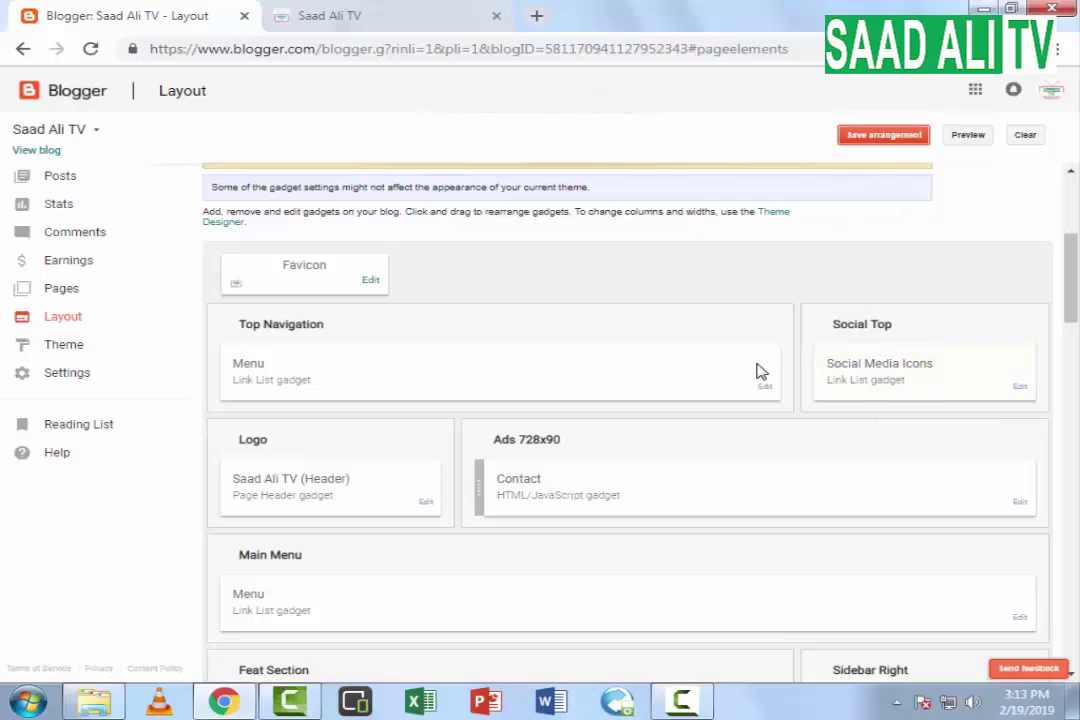
Reload the live blog and check the social icons in its header
click(378, 20)
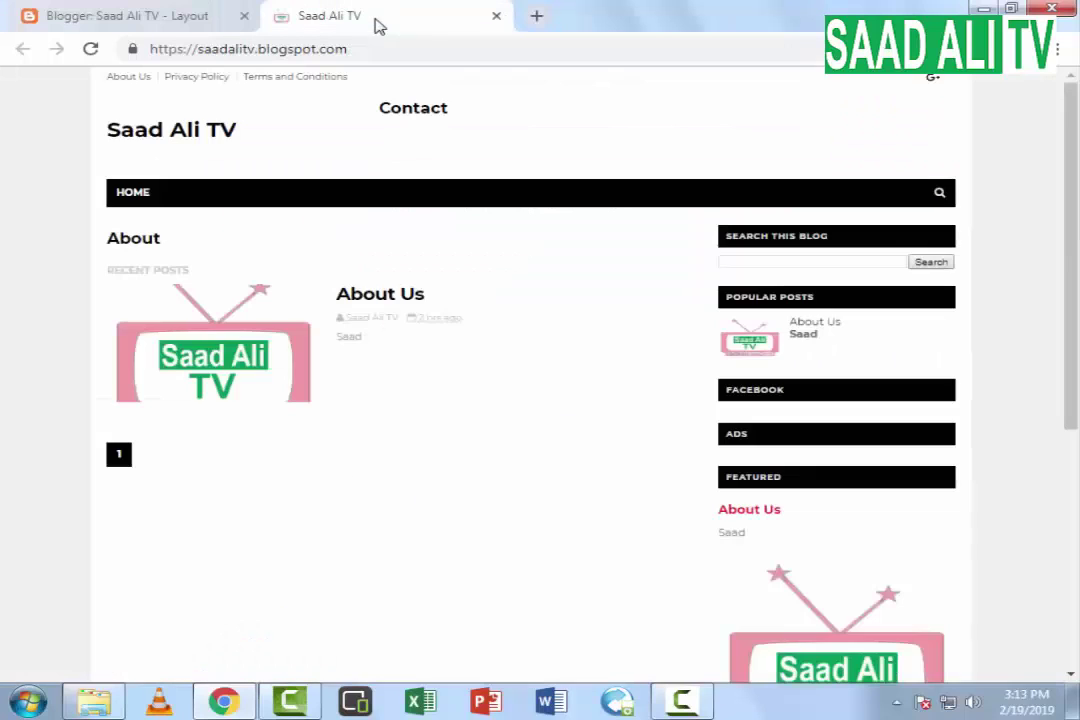
click(90, 48)
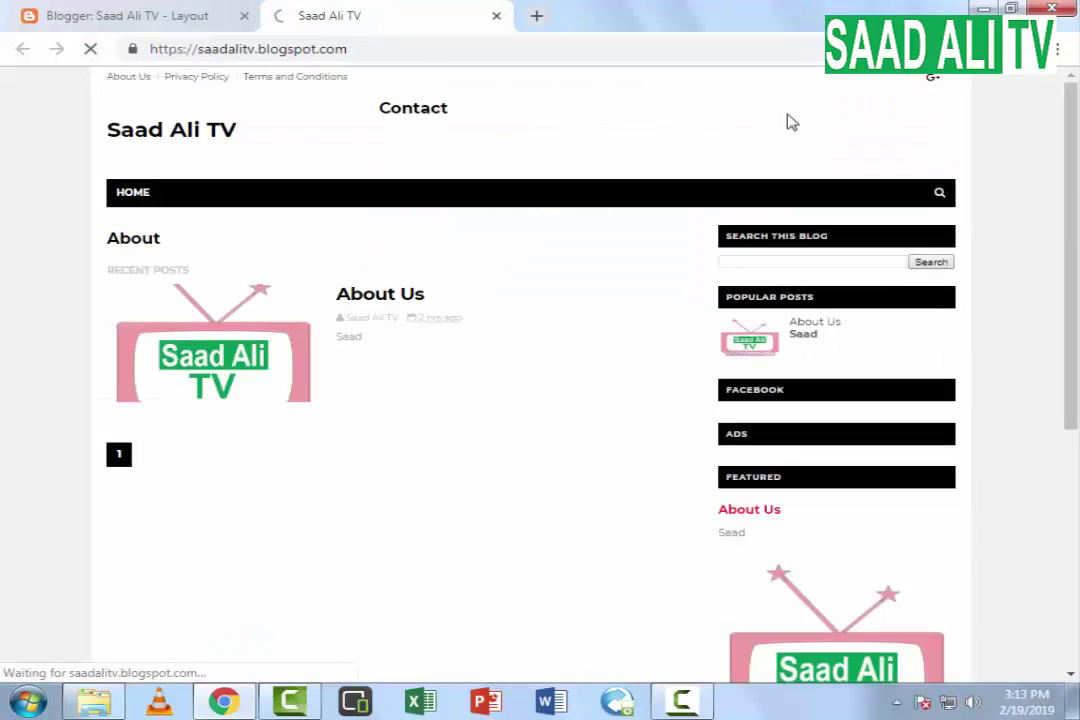
click(140, 17)
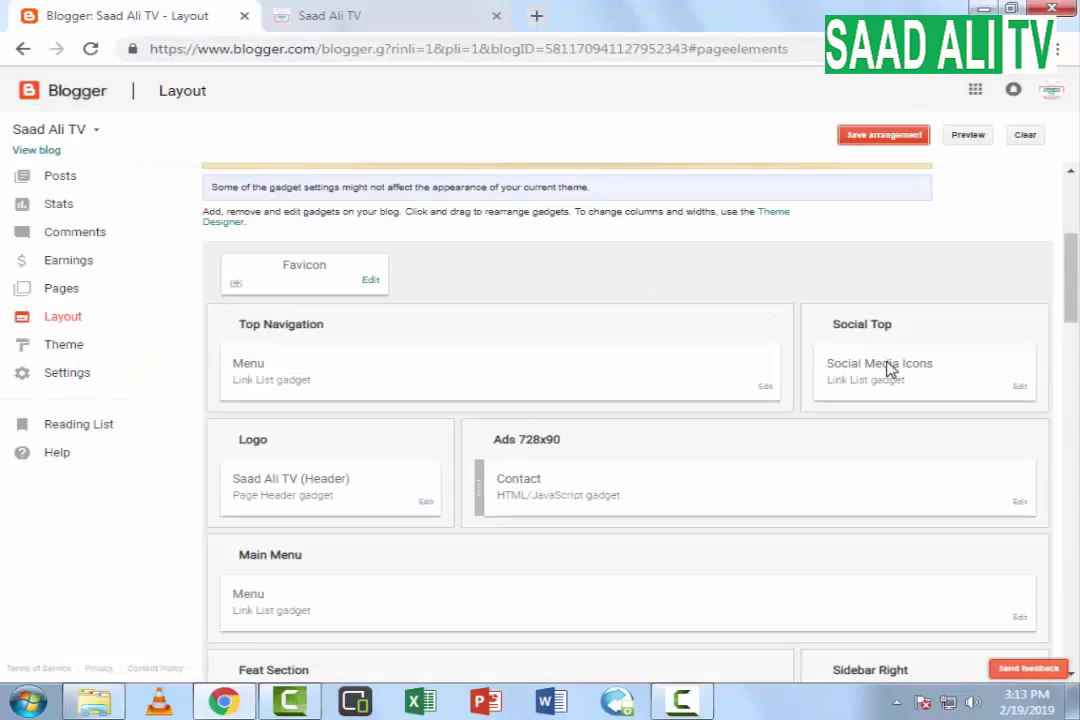
Delete the gplus link from the Social Media Icons gadget
click(1019, 388)
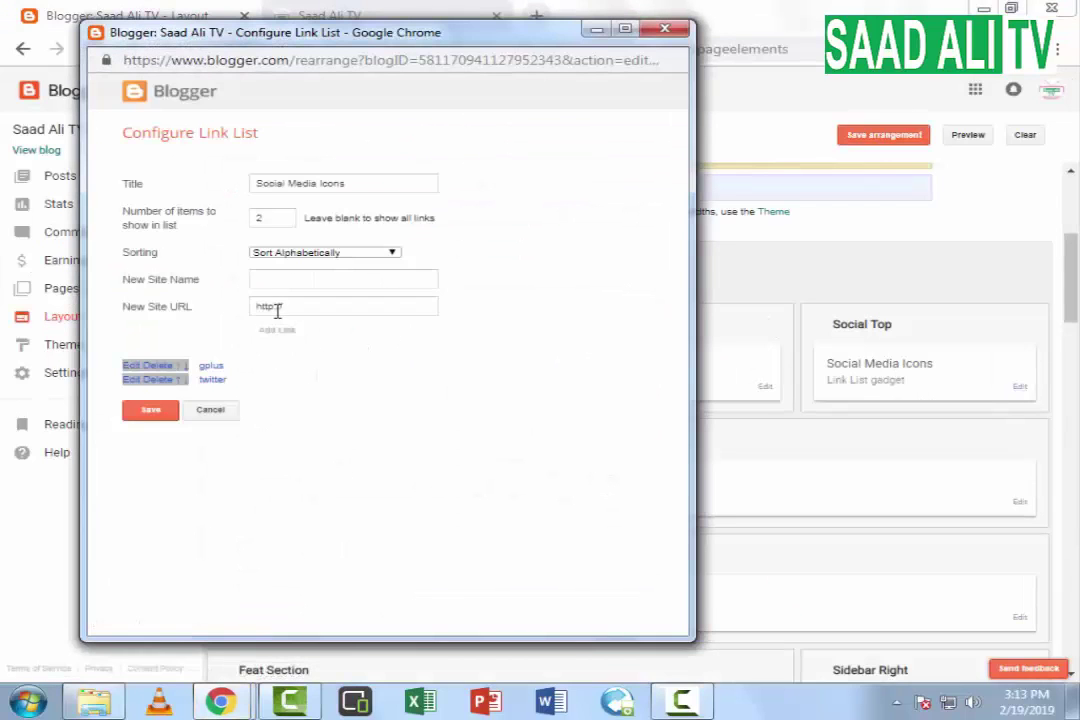
click(129, 366)
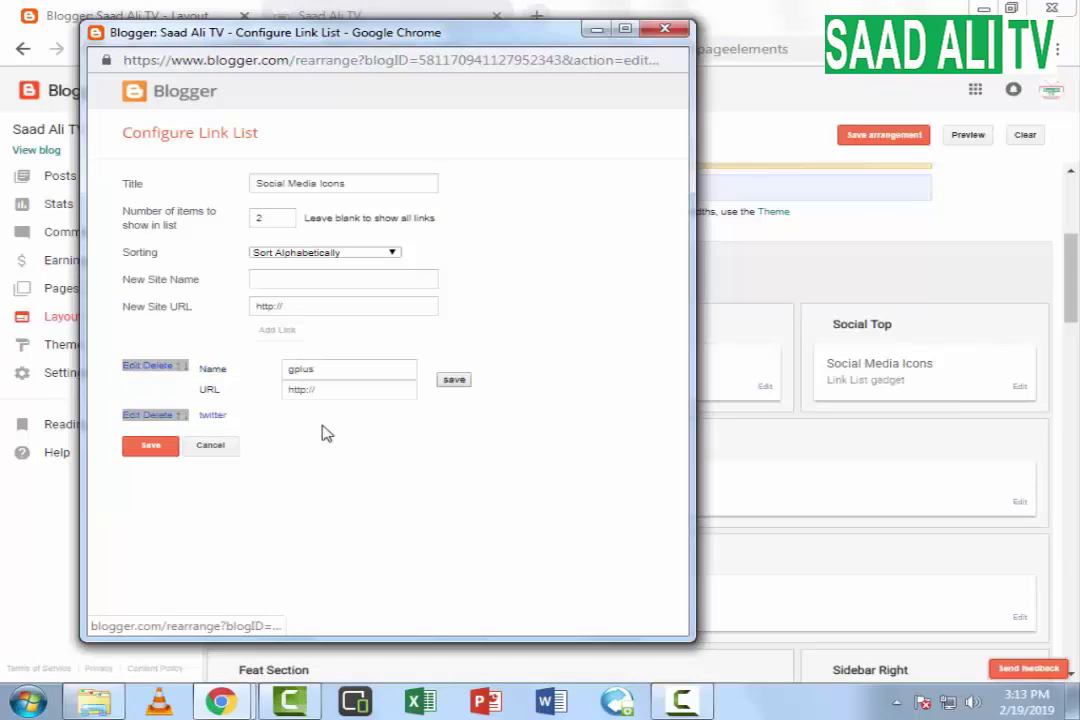
click(152, 367)
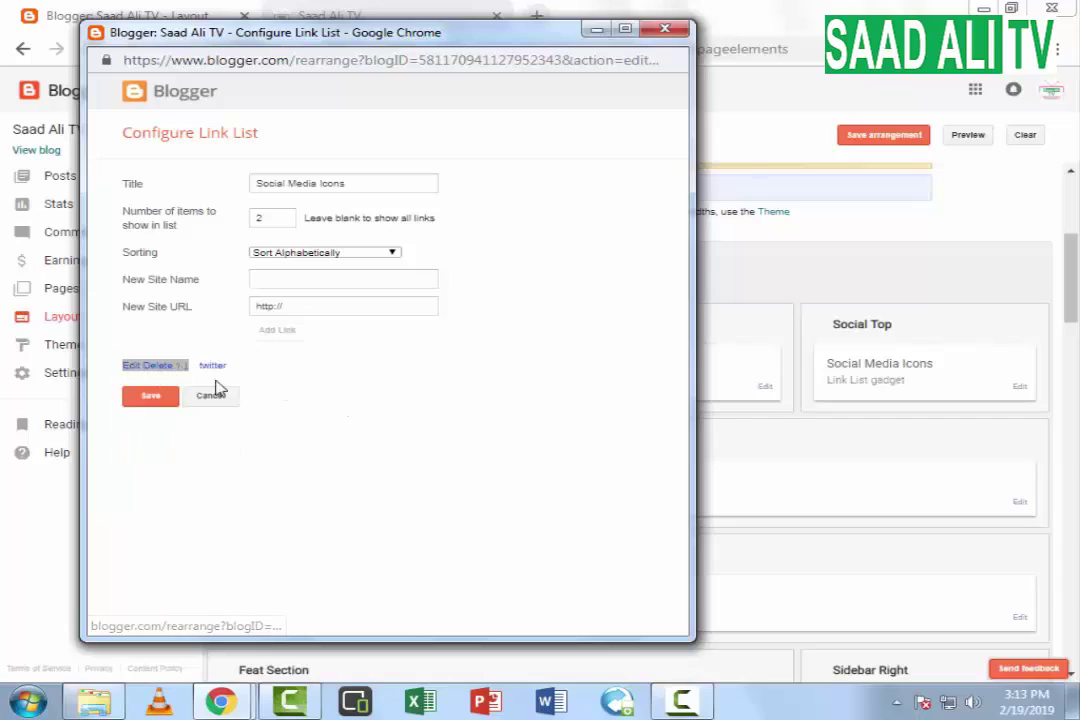
click(130, 367)
click(333, 389)
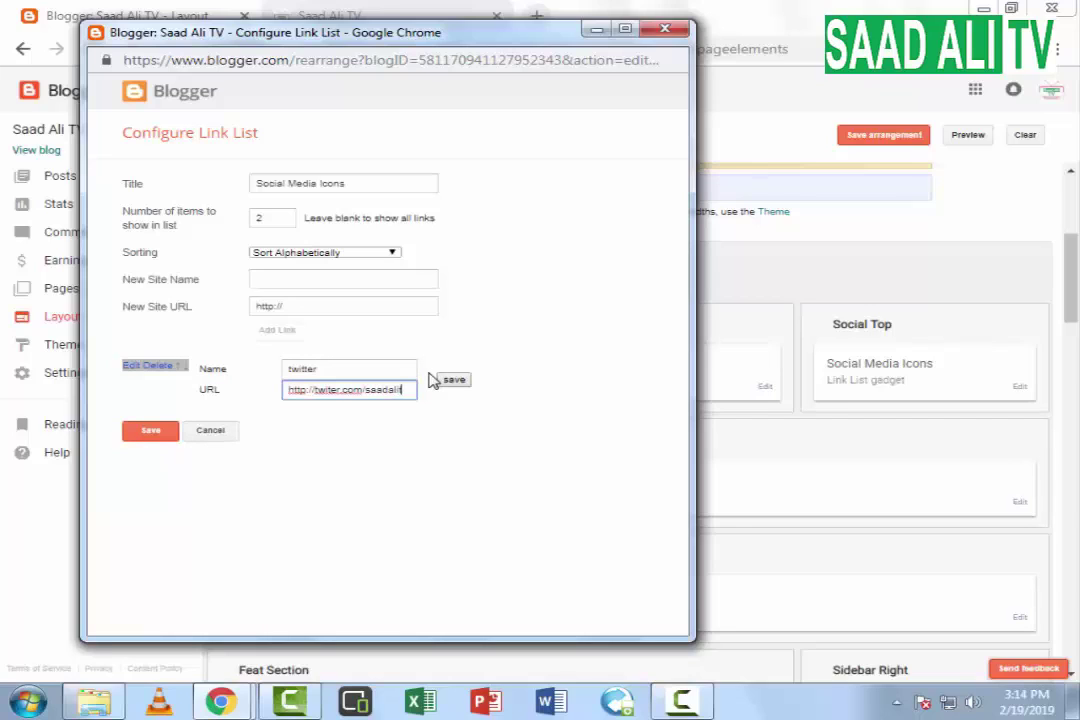
click(452, 380)
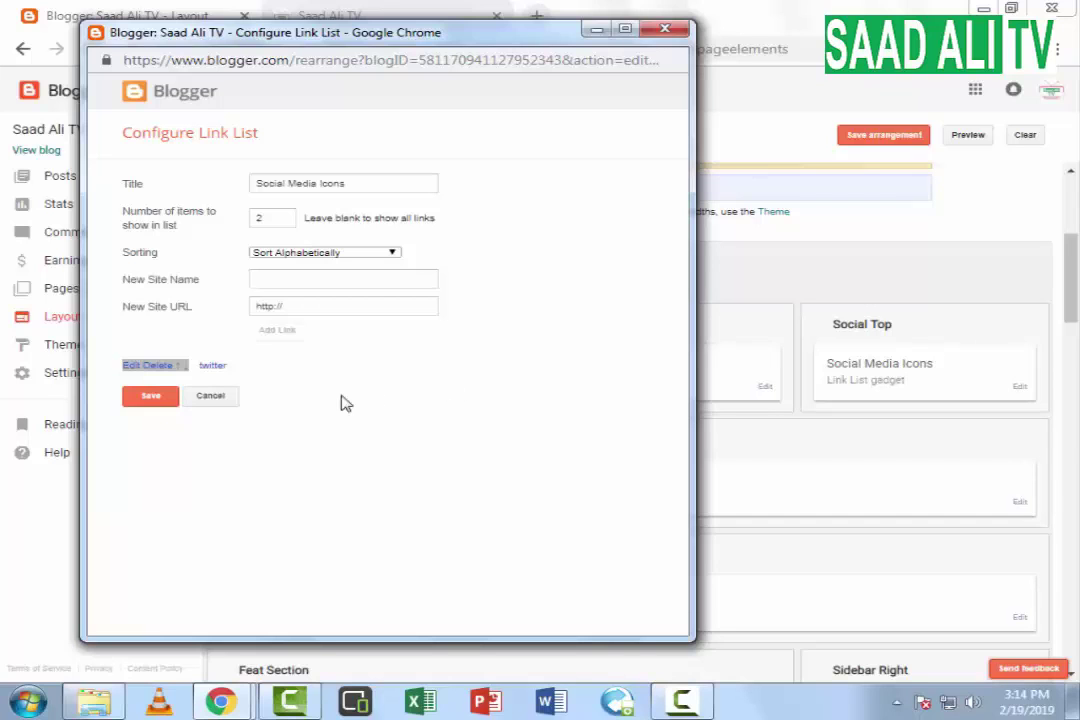
click(150, 396)
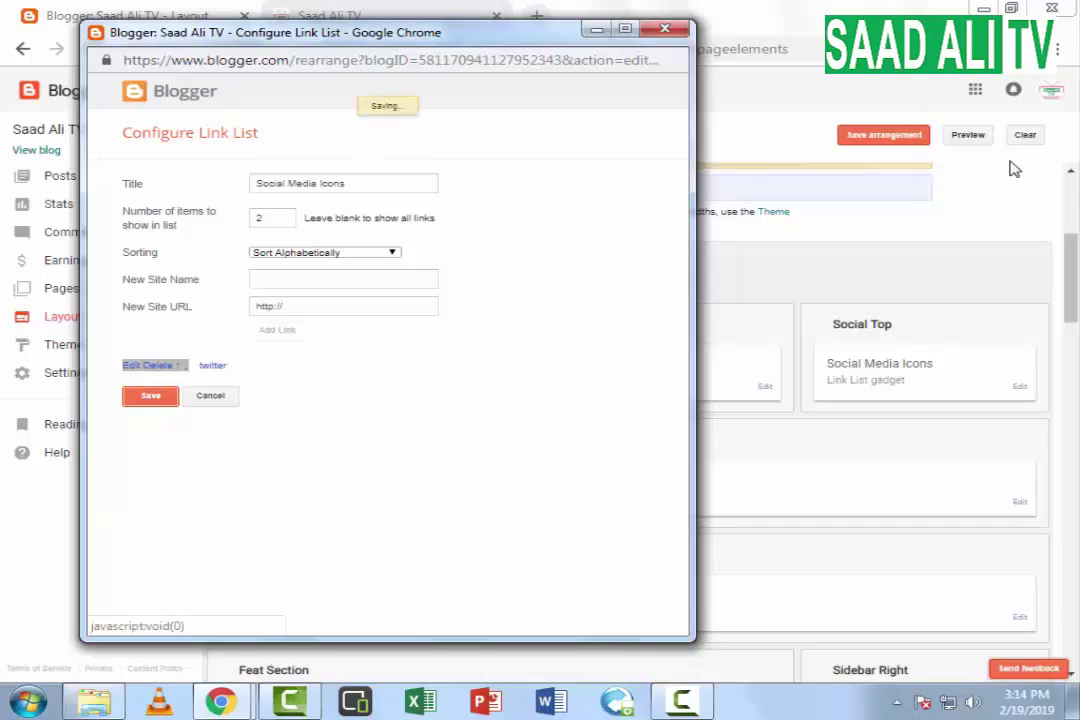
click(895, 135)
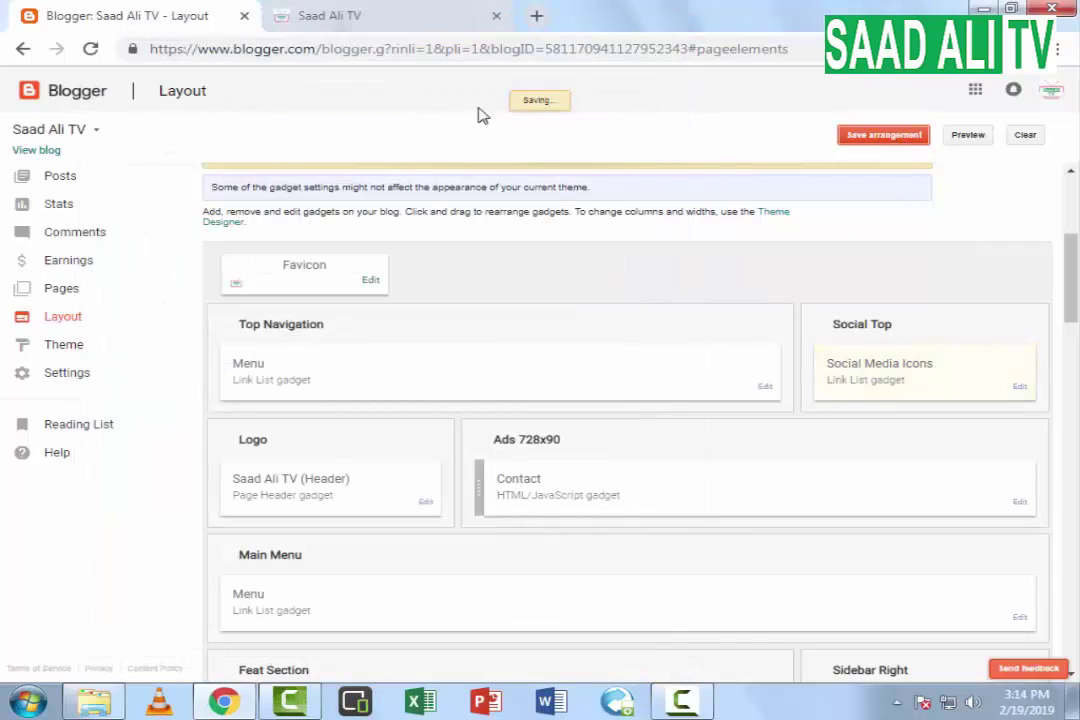
Test the twitter icon on the reloaded blog by opening its link in a new tab, then return to the layout
click(416, 28)
click(90, 48)
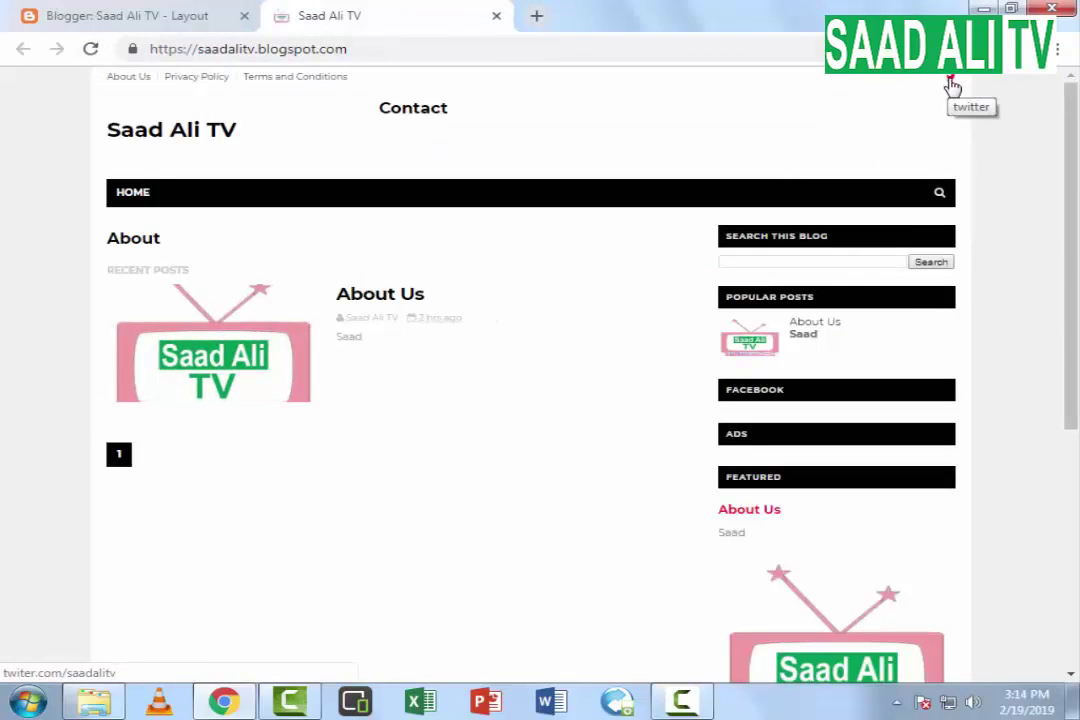
right_click(952, 84)
click(905, 94)
click(651, 19)
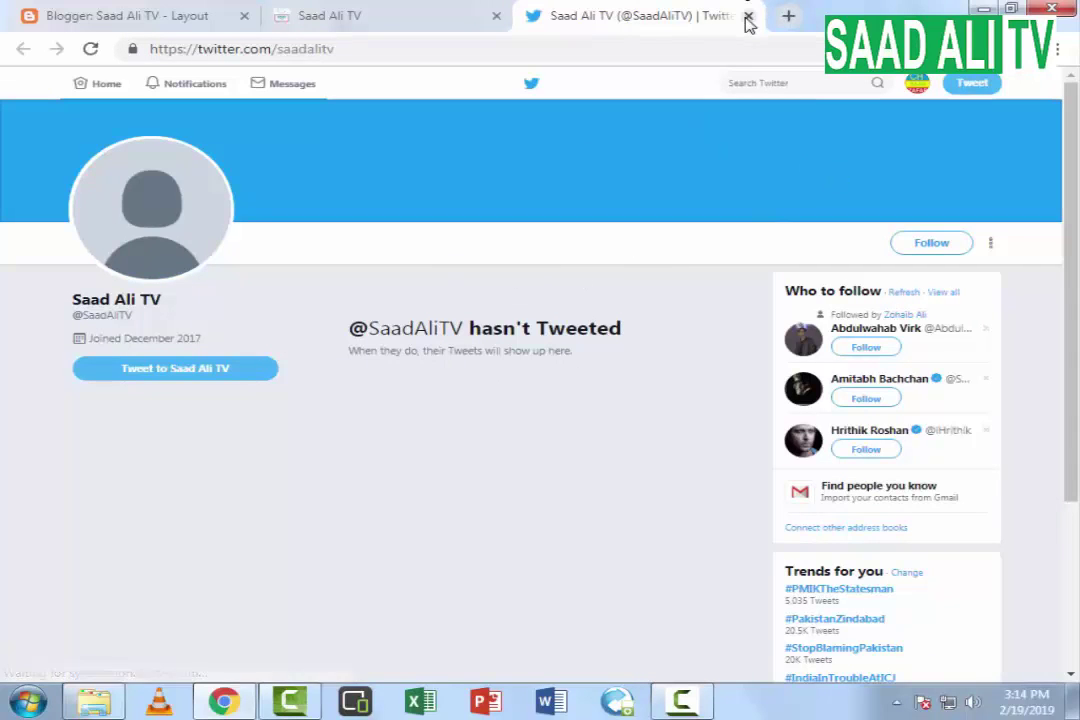
click(748, 17)
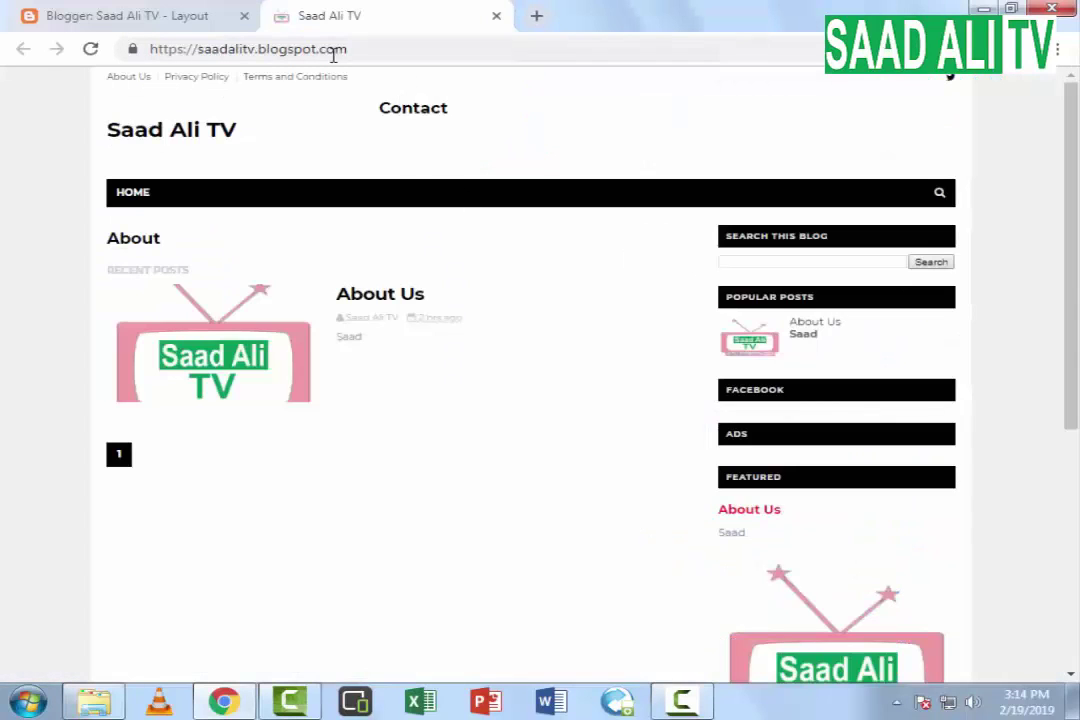
click(169, 17)
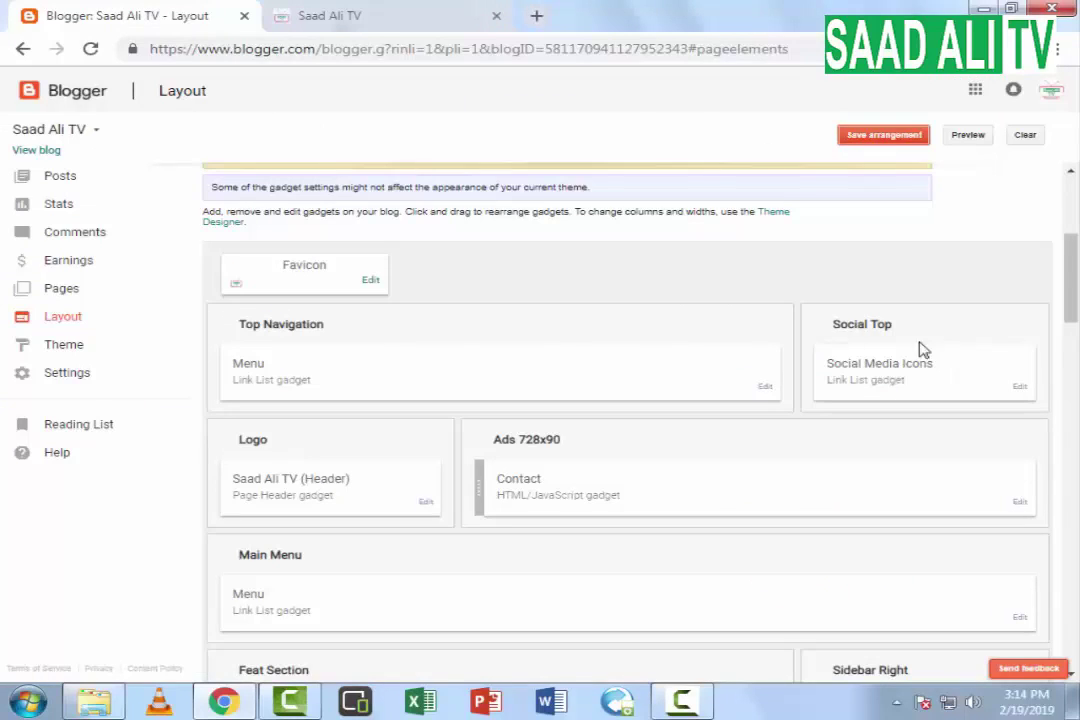
Add a link named Tips Trick to the Menu gadget in the Main Menu section
scroll(897, 356, down, 3)
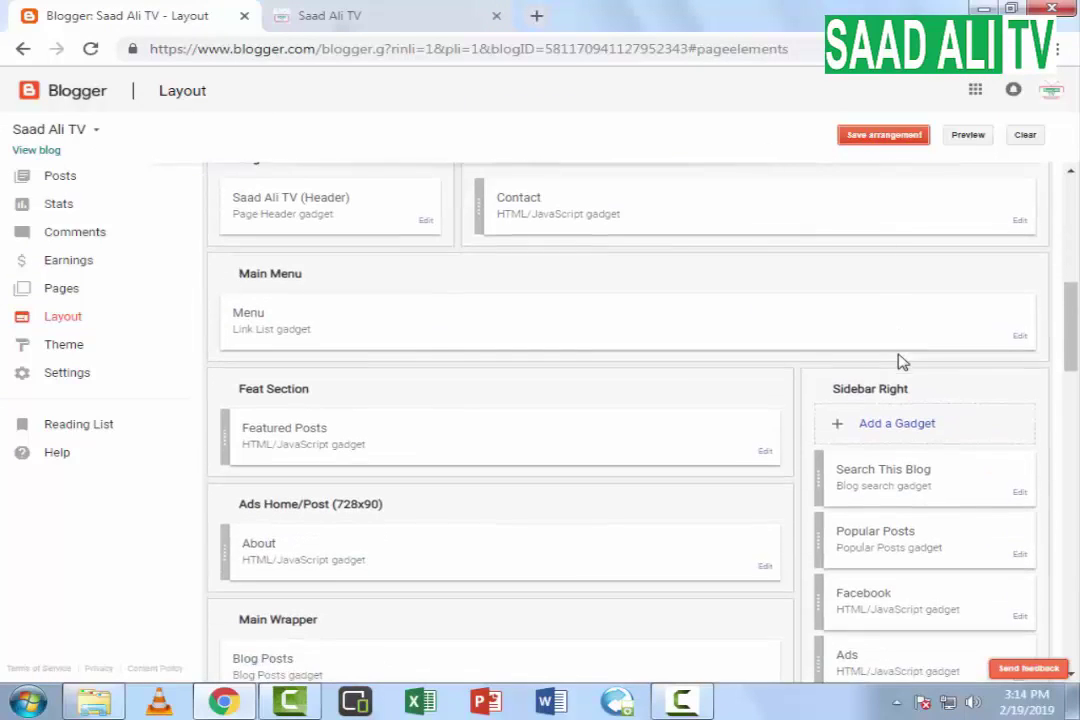
click(397, 27)
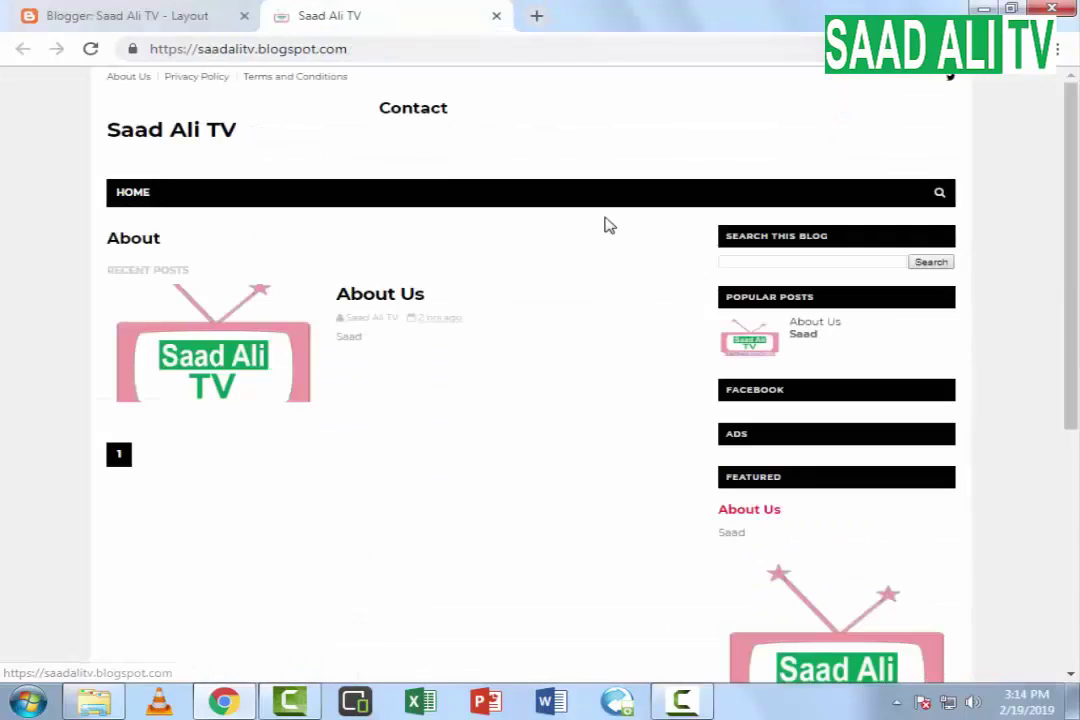
click(205, 12)
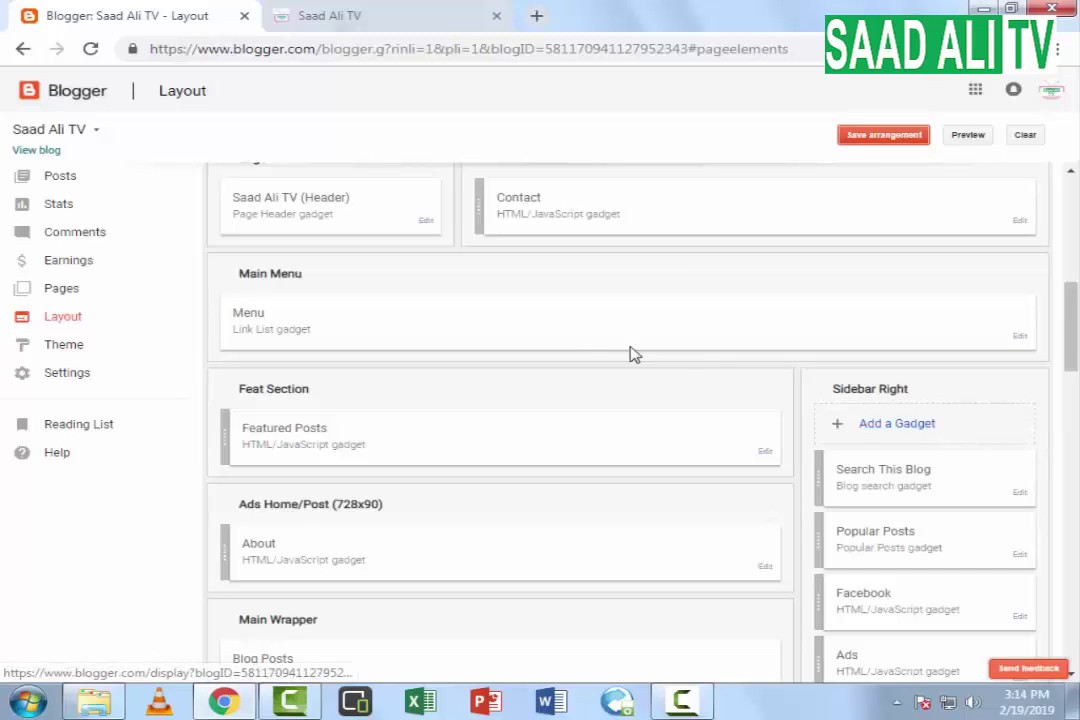
click(1020, 338)
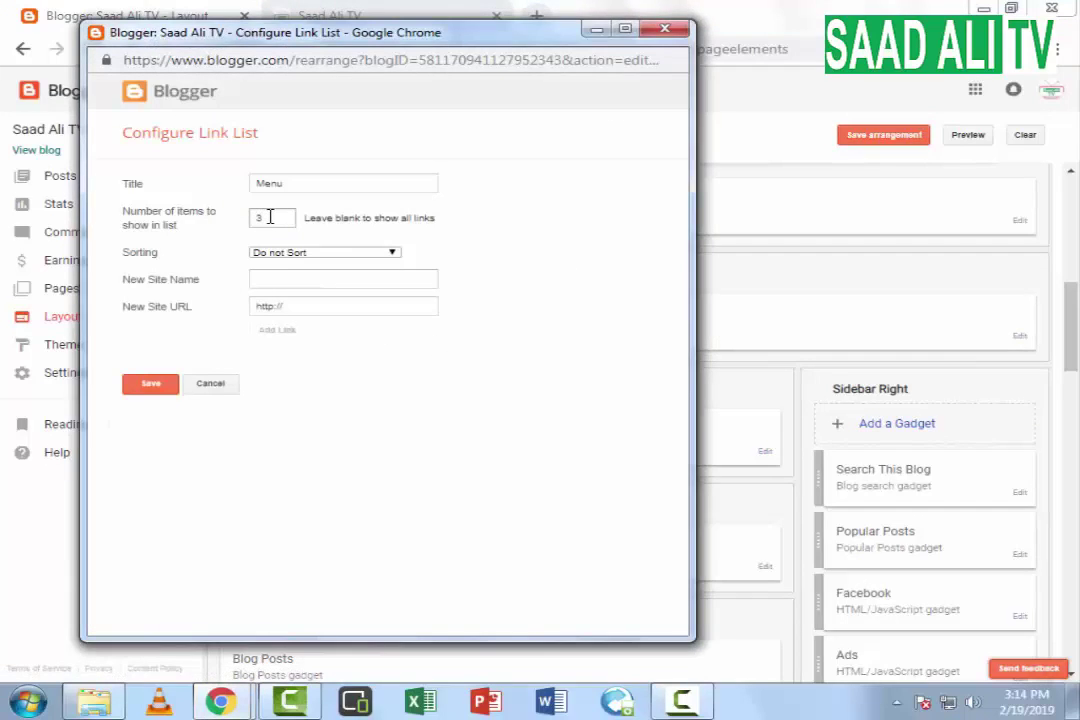
click(270, 280)
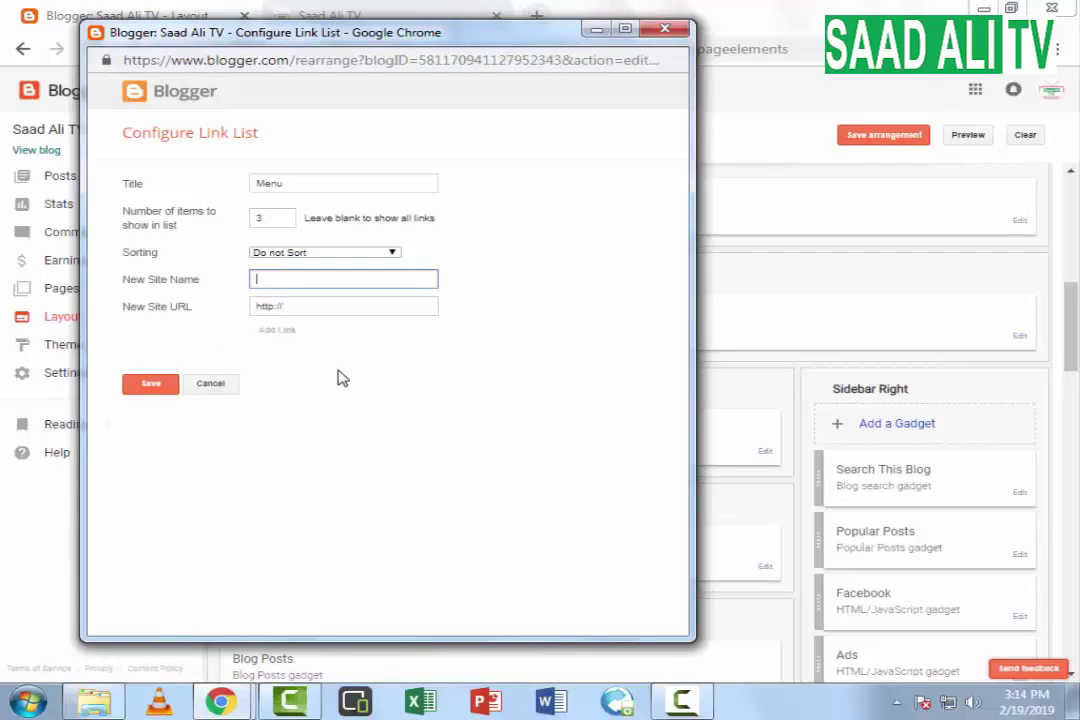
text(Tips Trick)
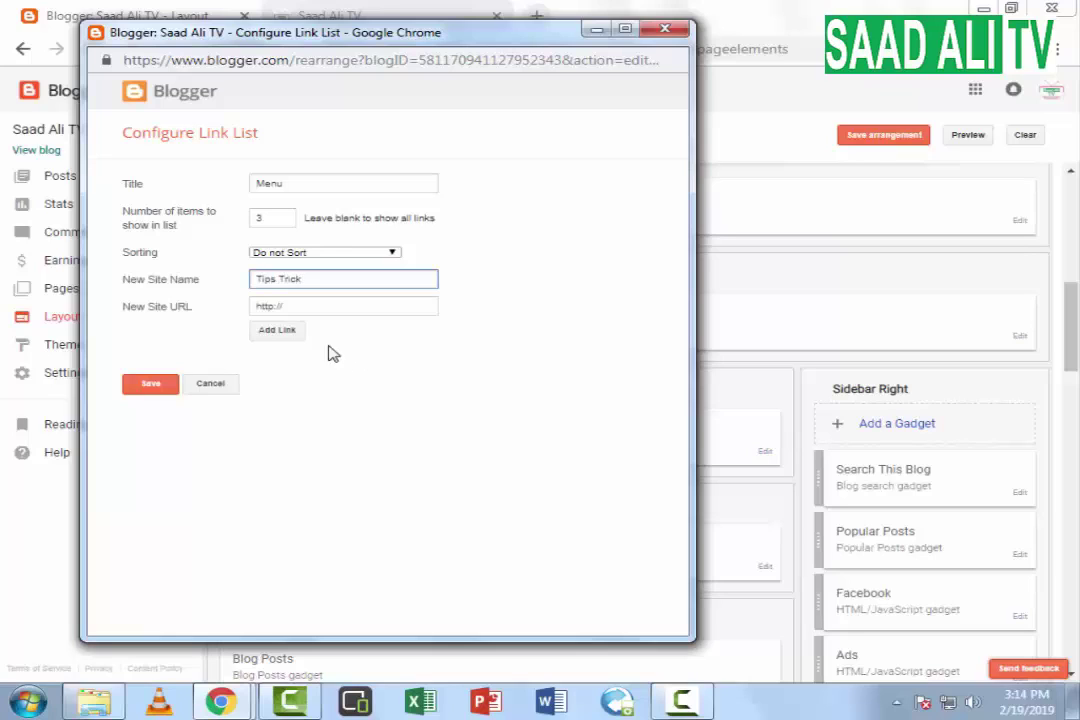
click(277, 330)
Add a second link named YouTube Tutorials to the Menu gadget, correcting the spelling of YouTube with the suggested form
click(297, 282)
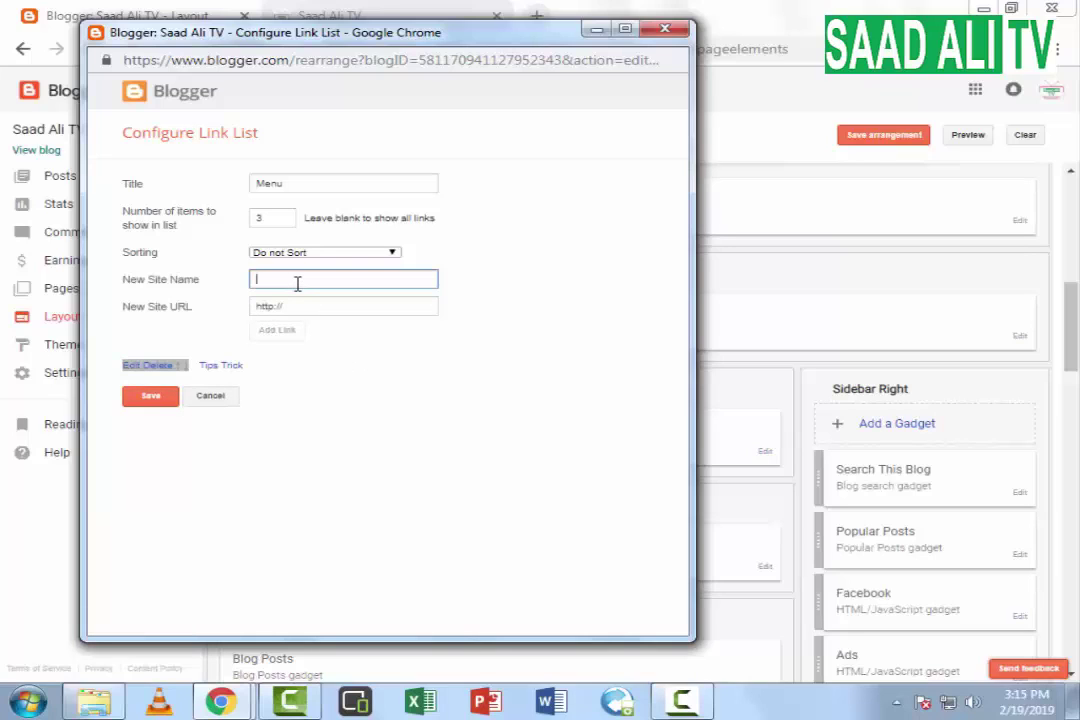
text(Youtube Tutorials)
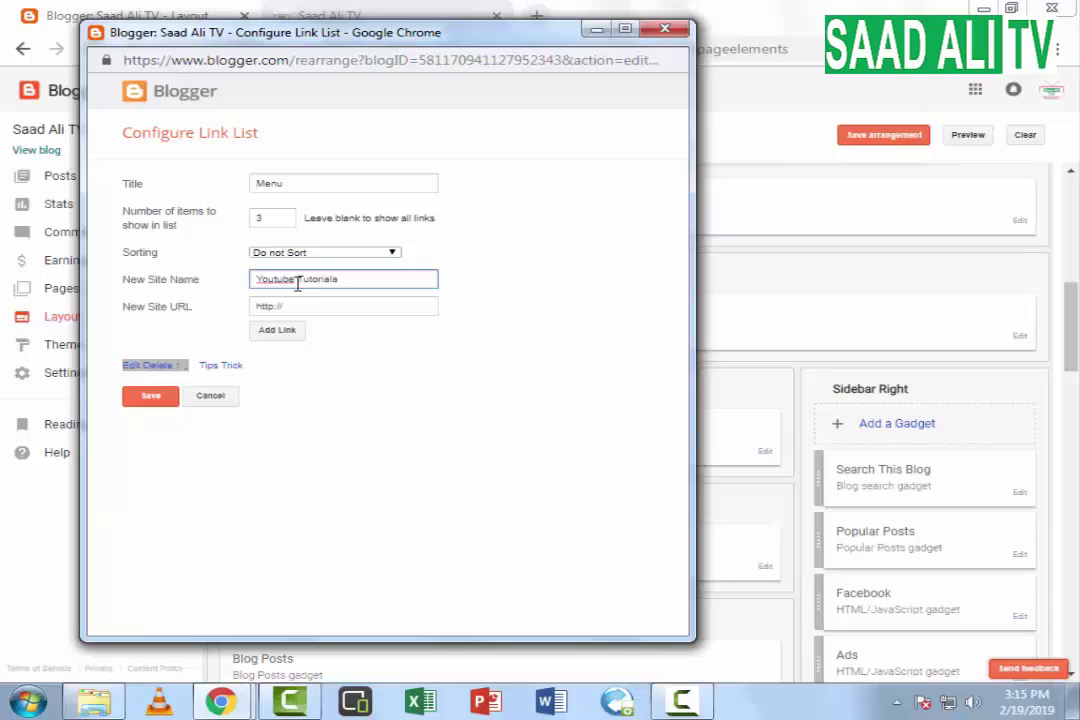
right_click(268, 279)
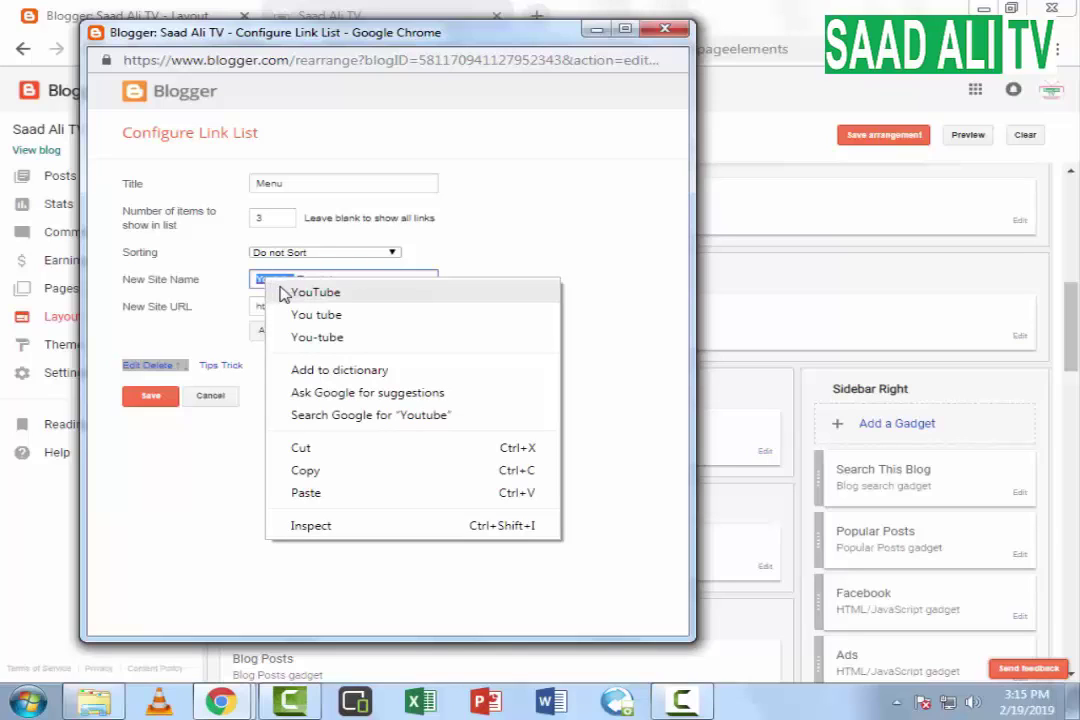
click(287, 292)
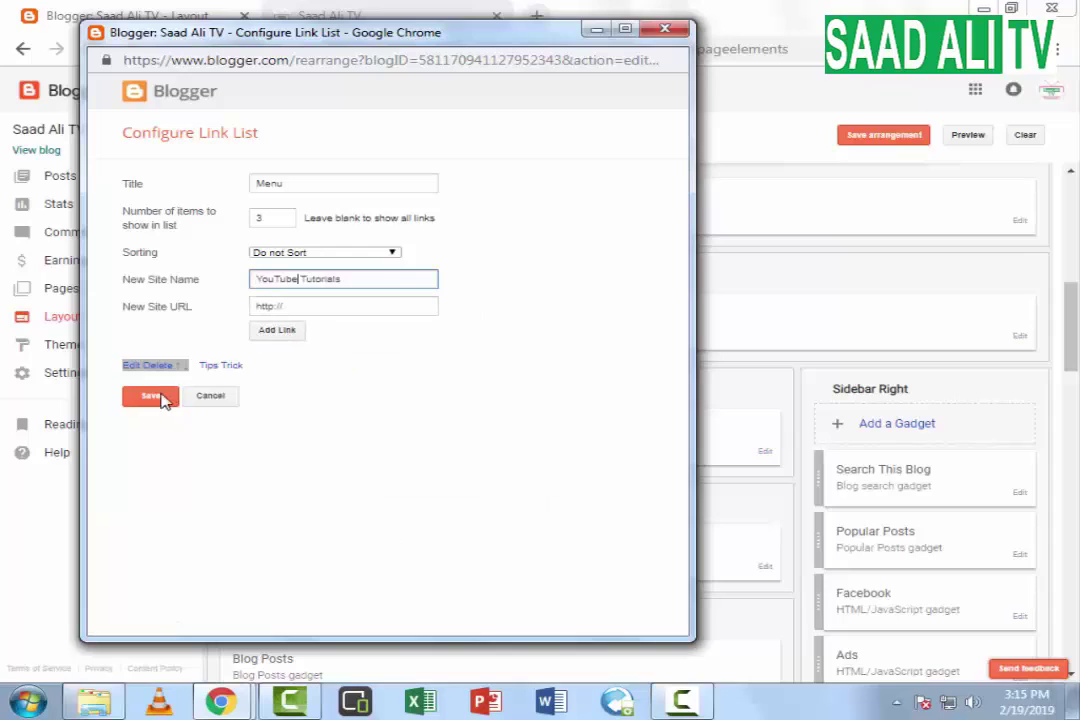
click(274, 331)
Enter Entertainment as a new site name, and save the Menu gadget and the layout arrangement
click(278, 280)
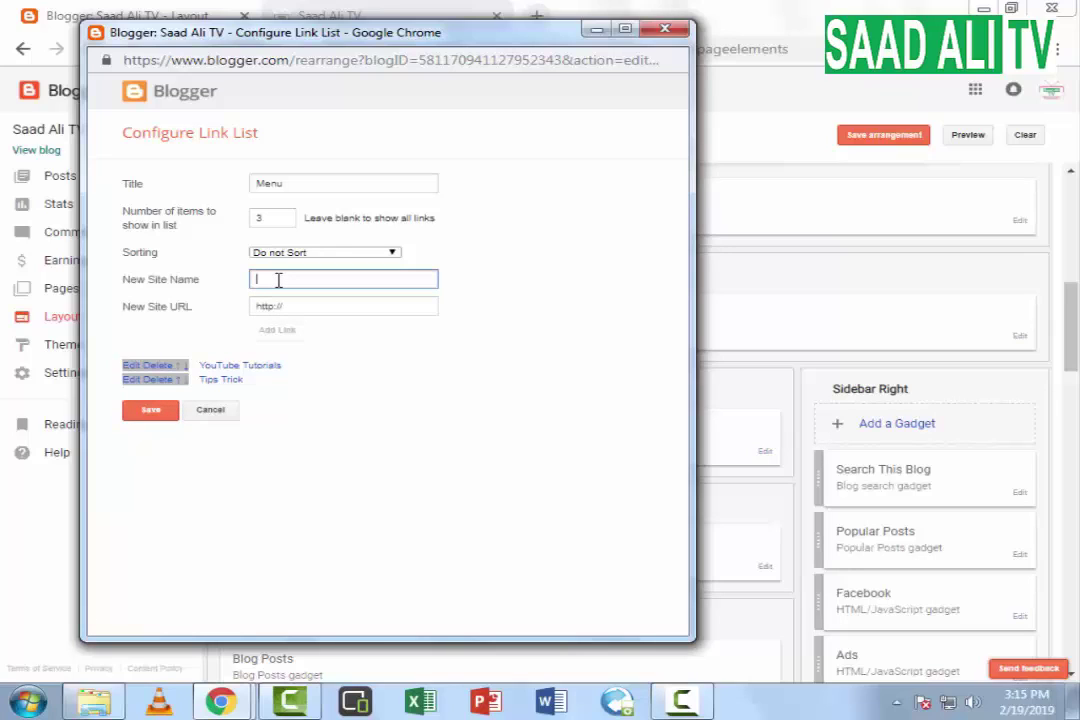
text(Entertainment)
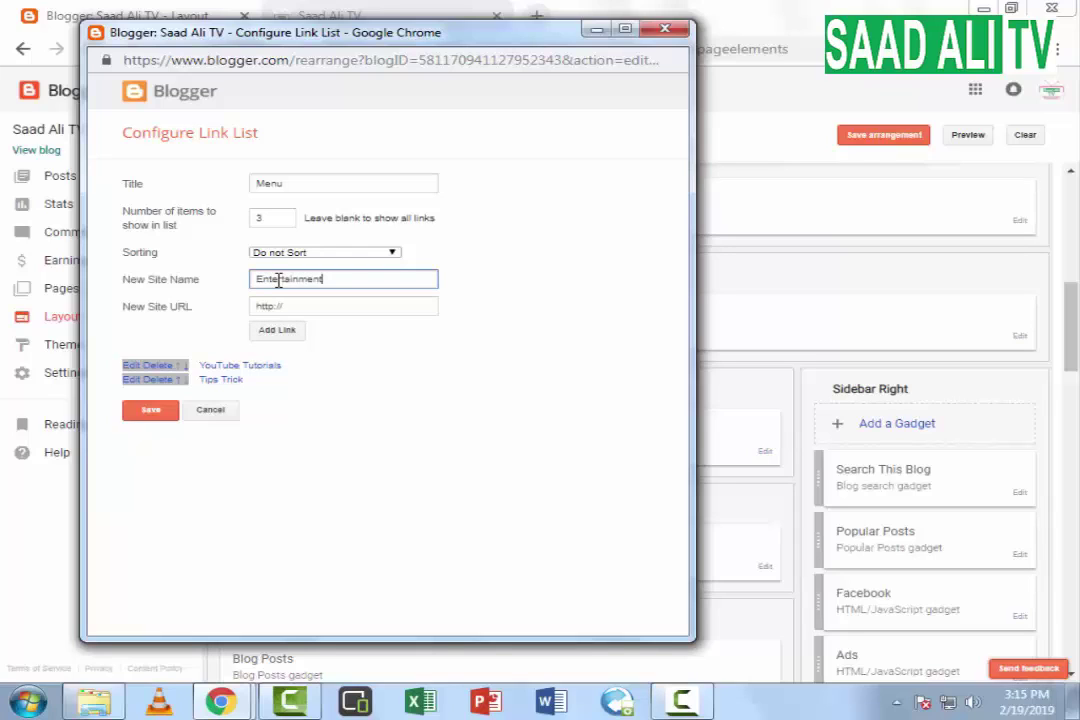
click(133, 372)
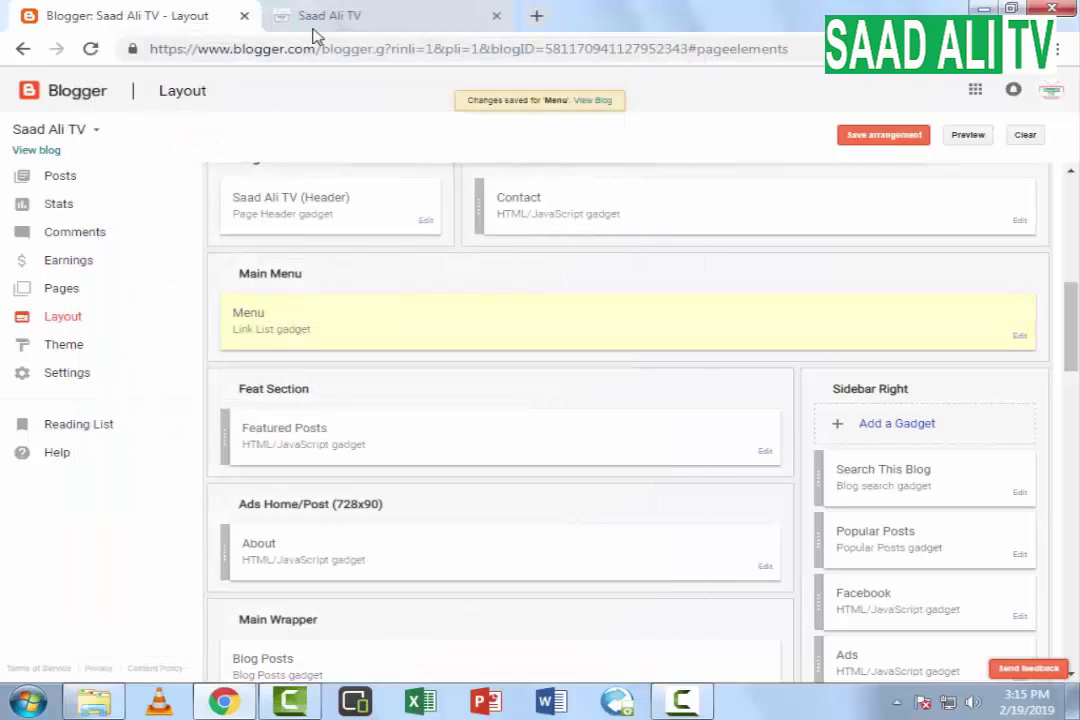
click(884, 136)
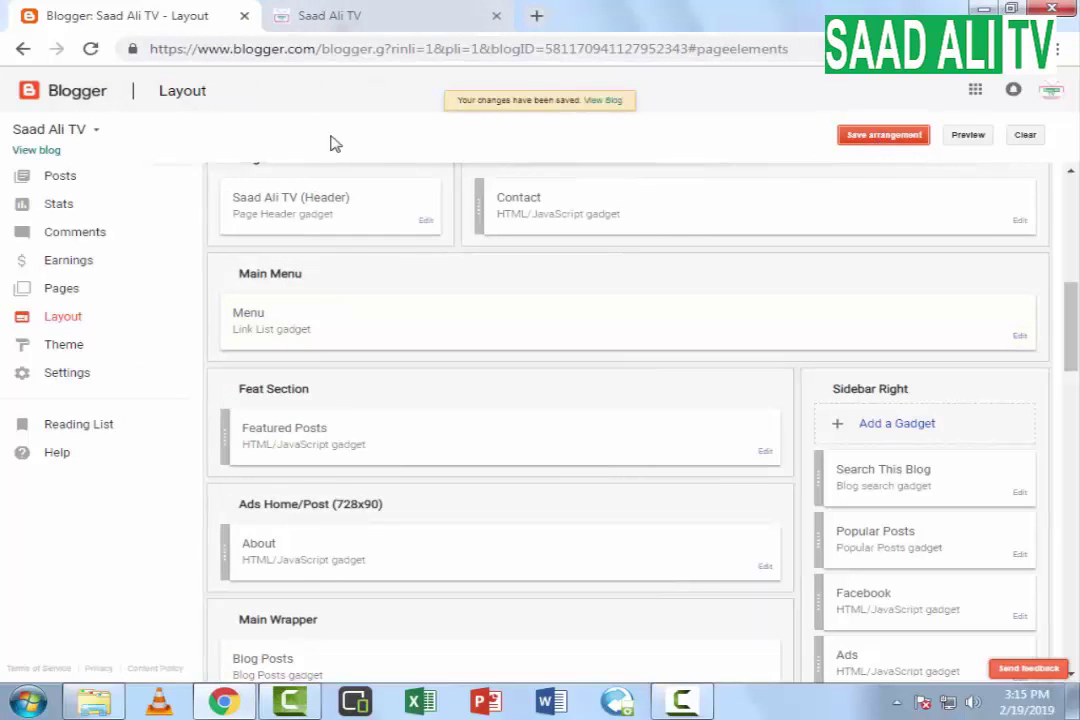
Reload the live blog and check which links its main menu bar shows, returning to the layout
click(396, 18)
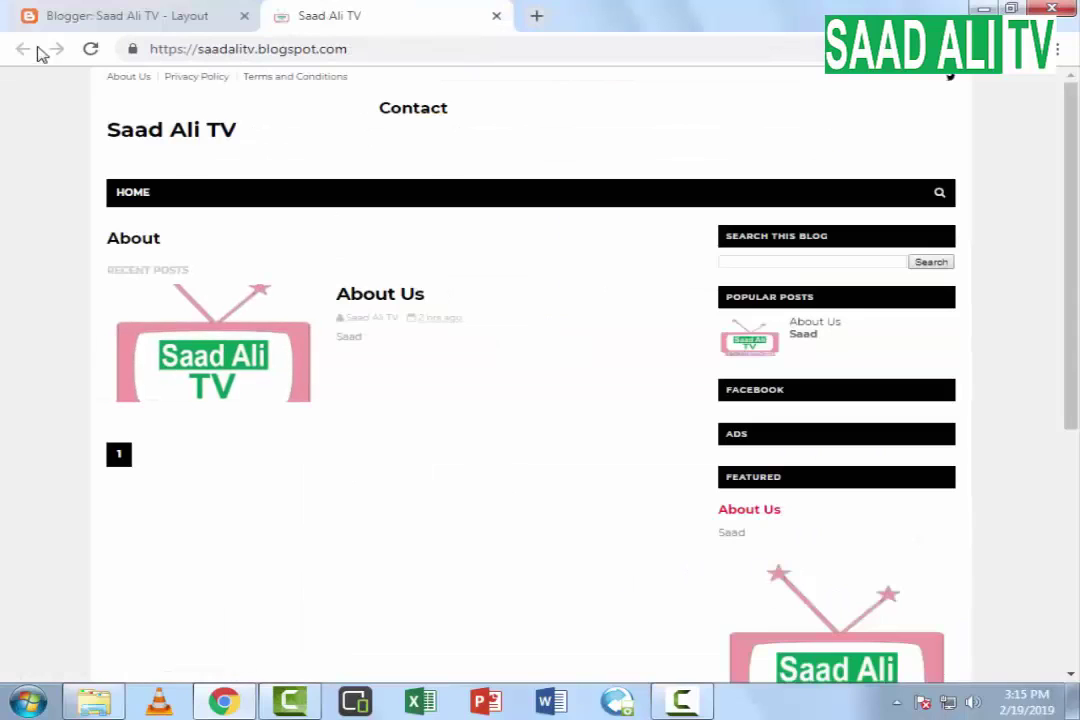
click(89, 48)
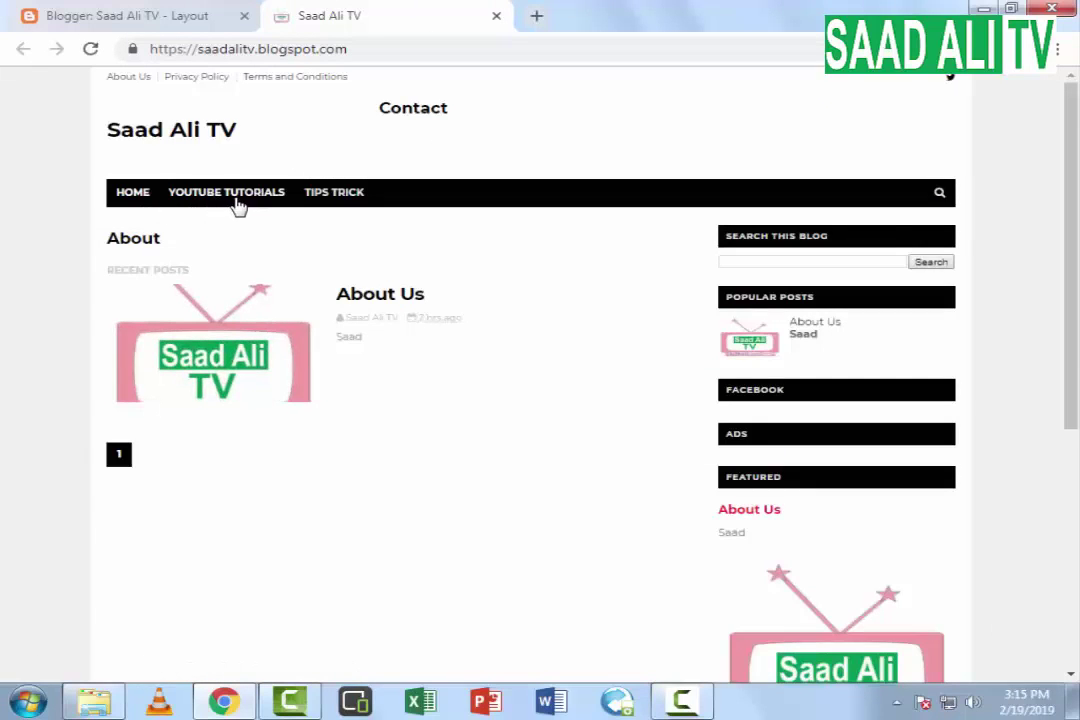
click(186, 22)
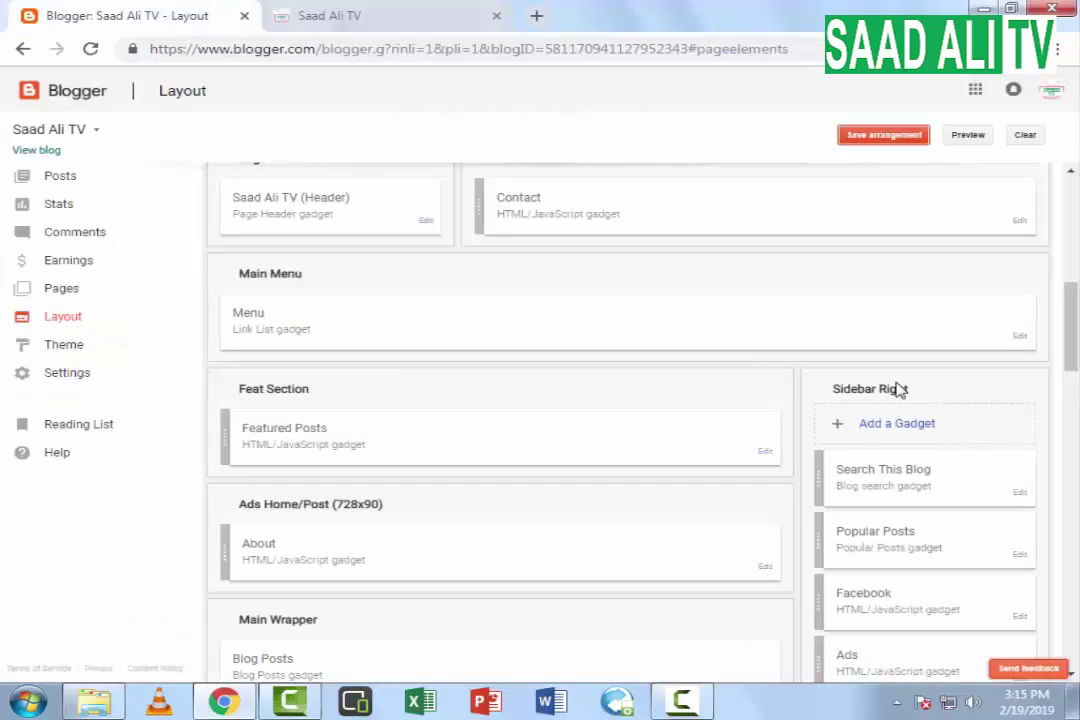
click(330, 15)
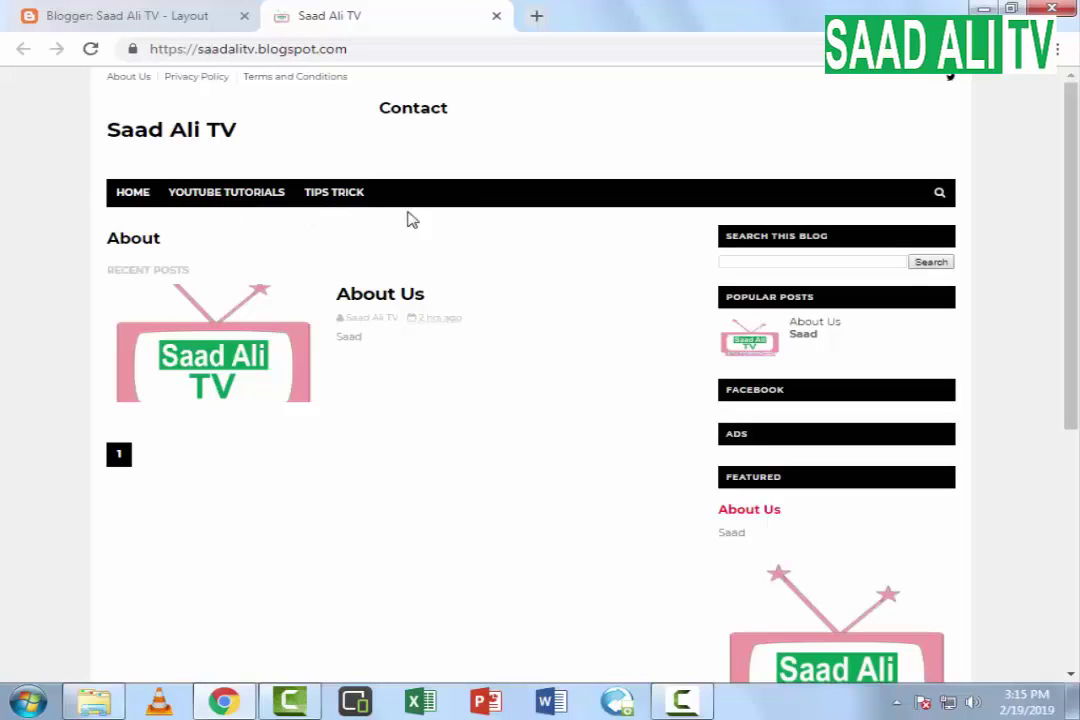
click(158, 29)
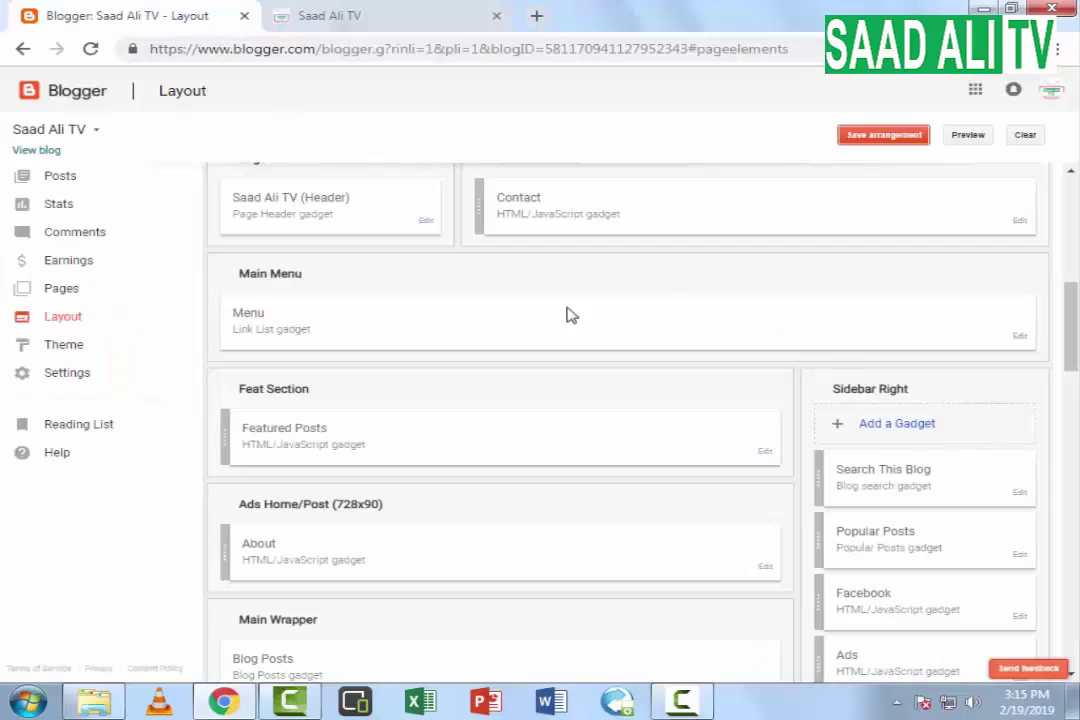
Add a link named Entertainment to the Main Menu's Menu gadget, and save the gadget and the layout arrangement
click(1019, 336)
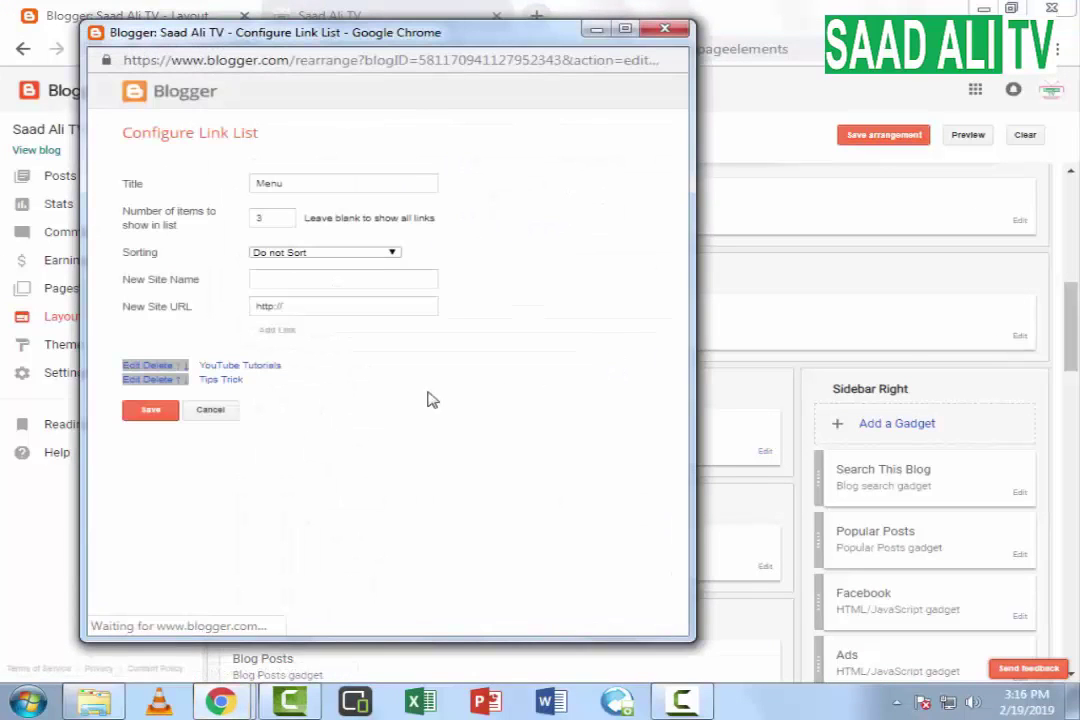
click(280, 284)
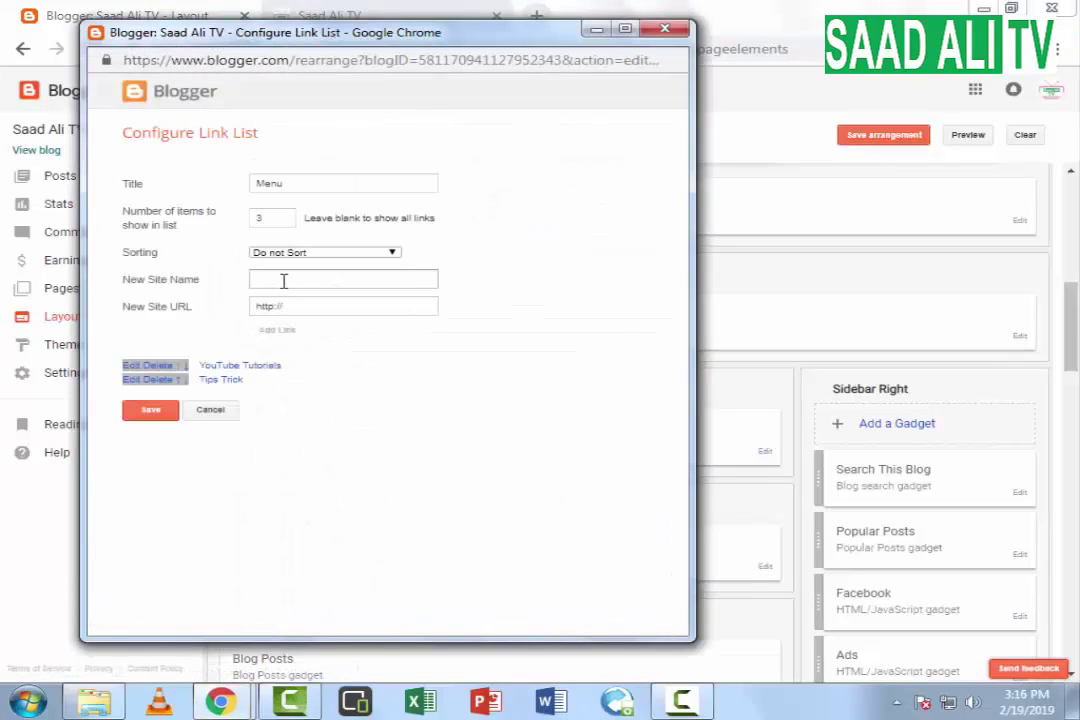
click(271, 279)
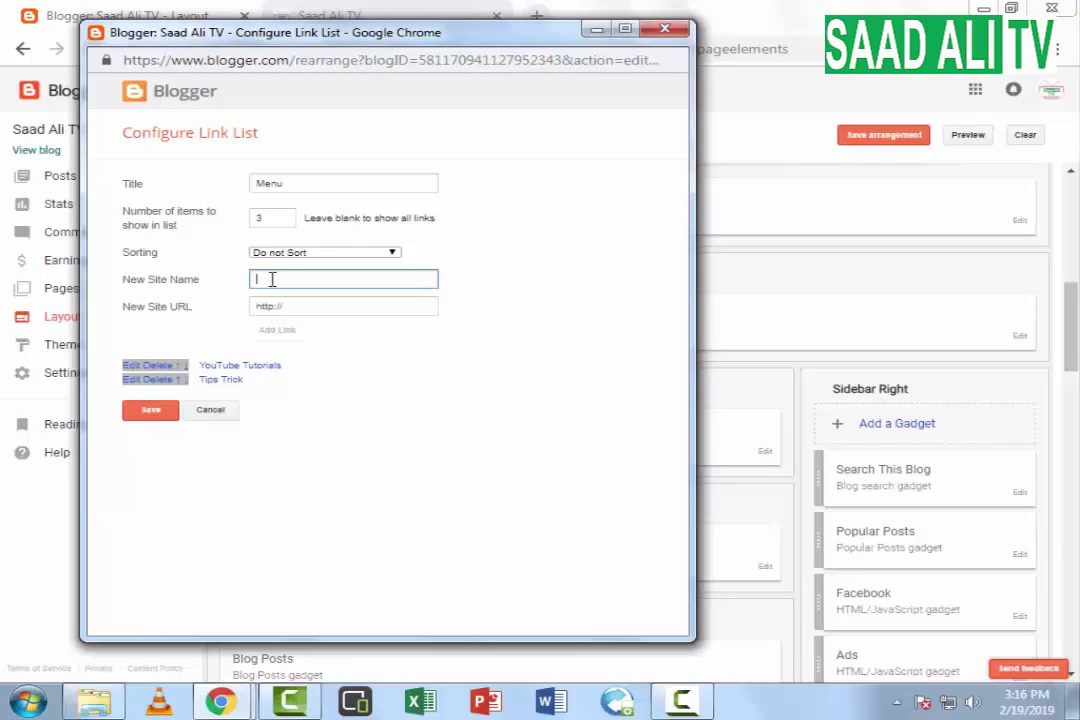
text(Entertainment)
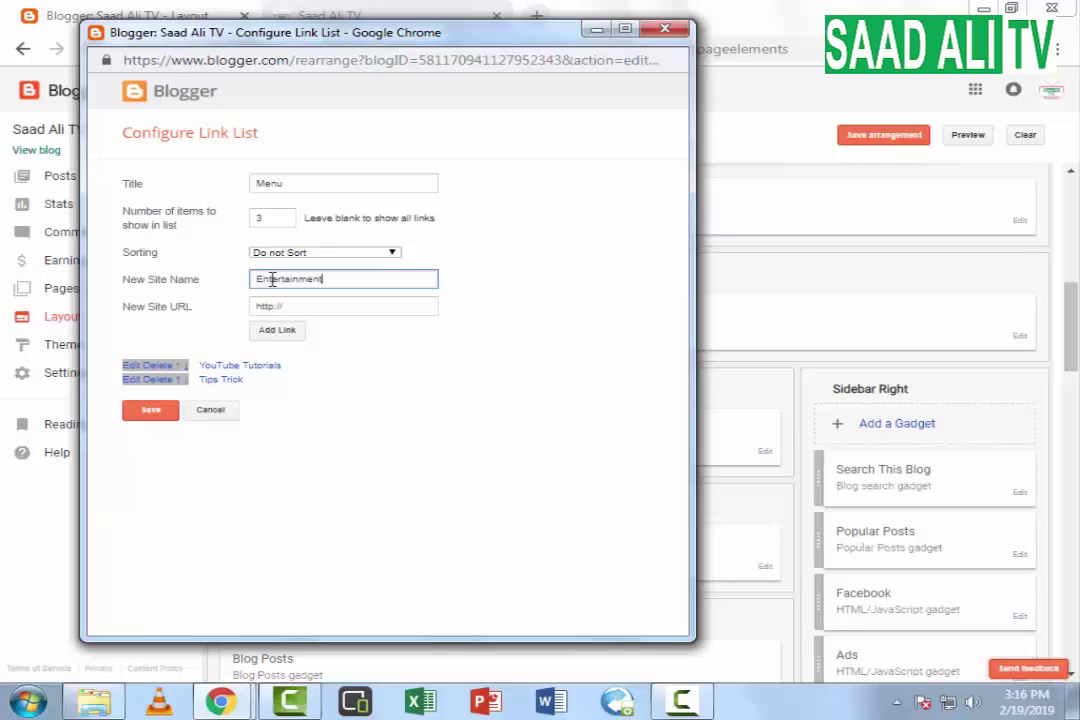
click(277, 330)
click(152, 422)
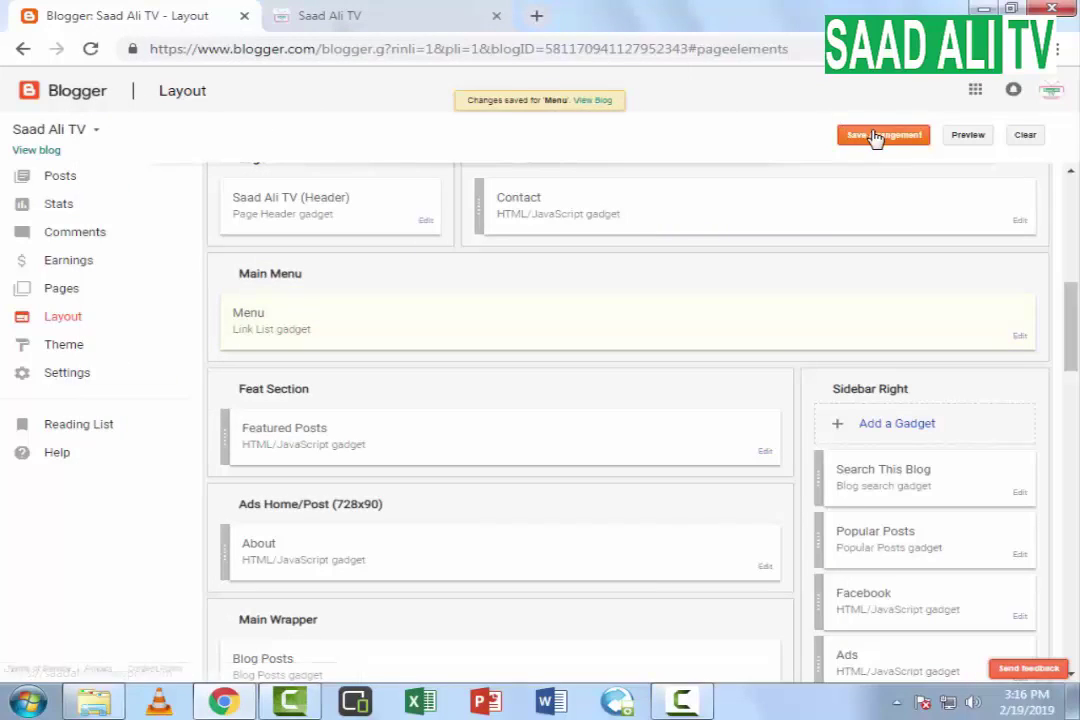
click(880, 135)
Reload the live blog to check the Entertainment link in the main menu bar, and return to the layout
click(415, 19)
click(90, 48)
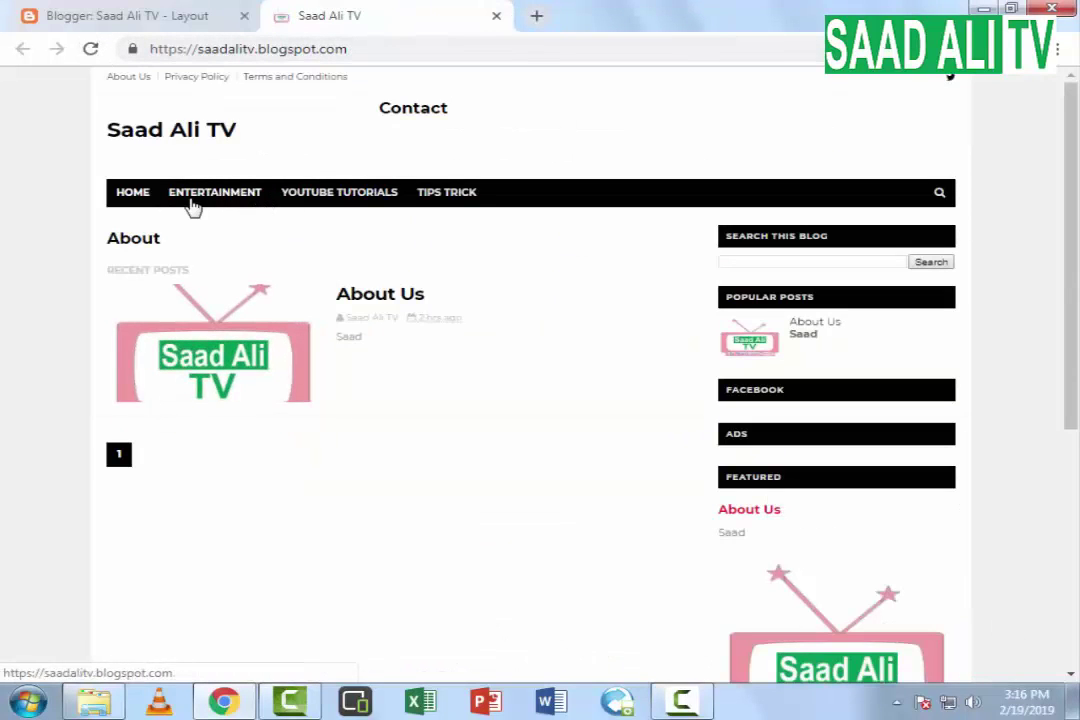
click(170, 22)
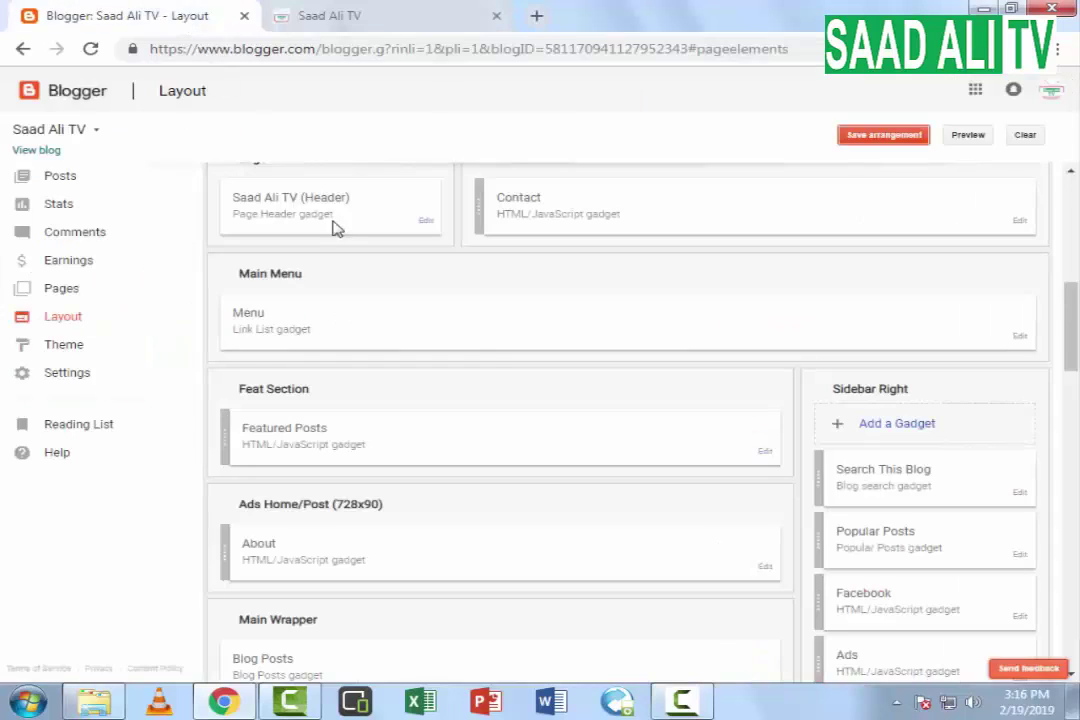
Rename the Entertainment link in the Main Menu gadget to Entertainment (Funny Videos), and save the gadget and the layout arrangement
click(1019, 337)
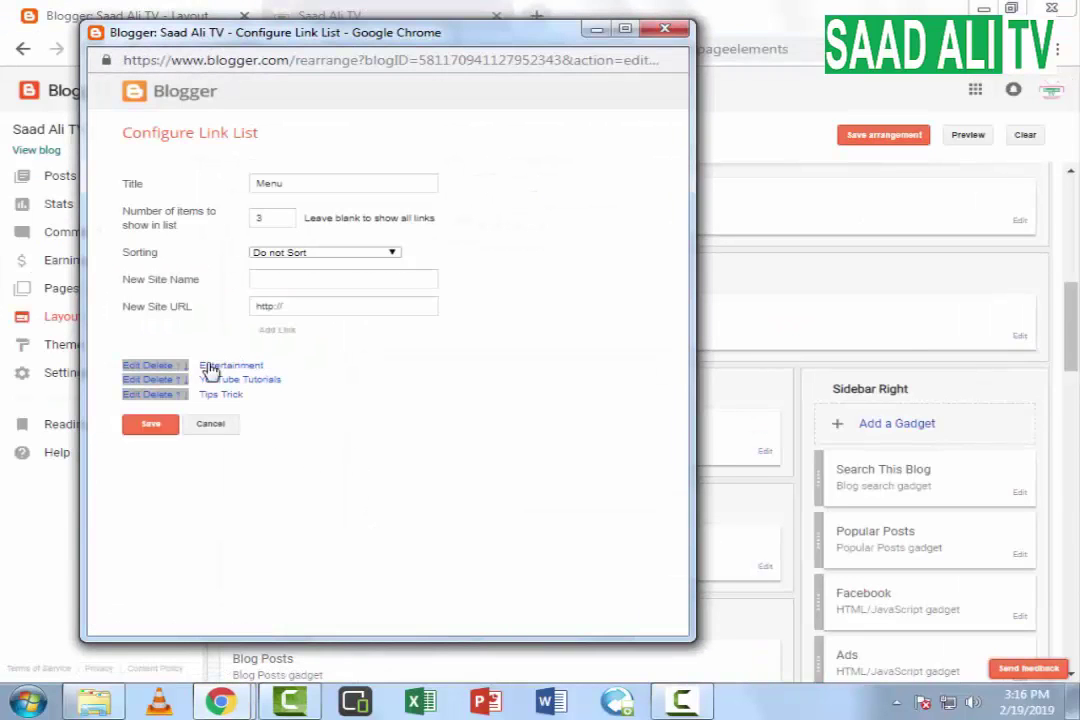
click(131, 368)
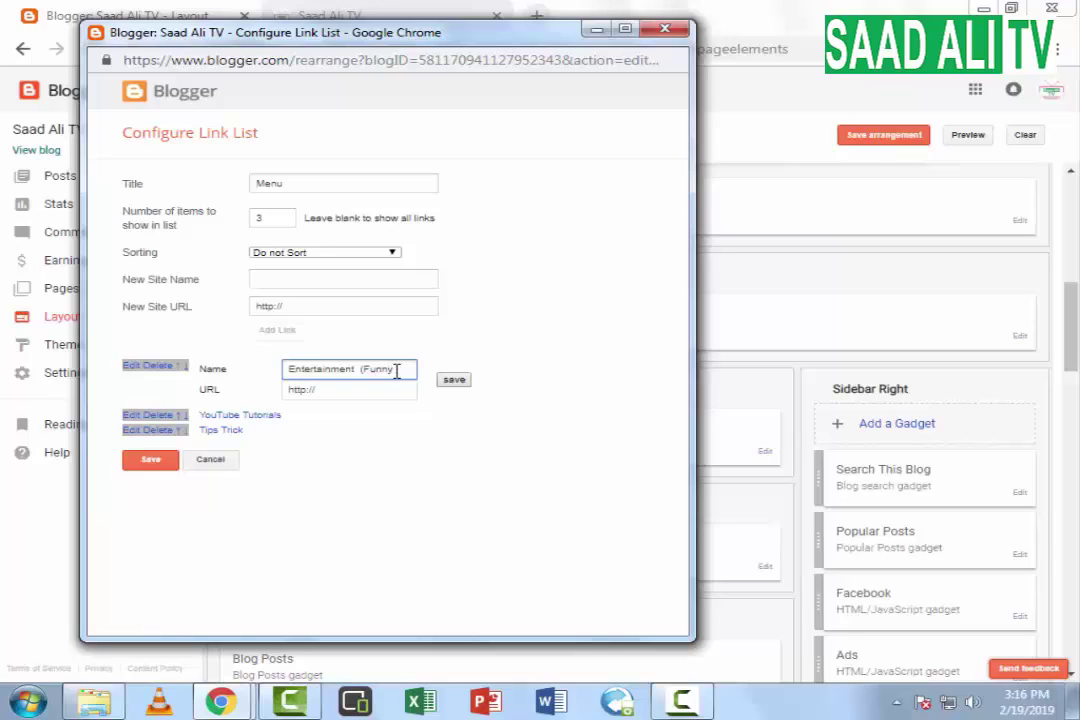
text(ideos)
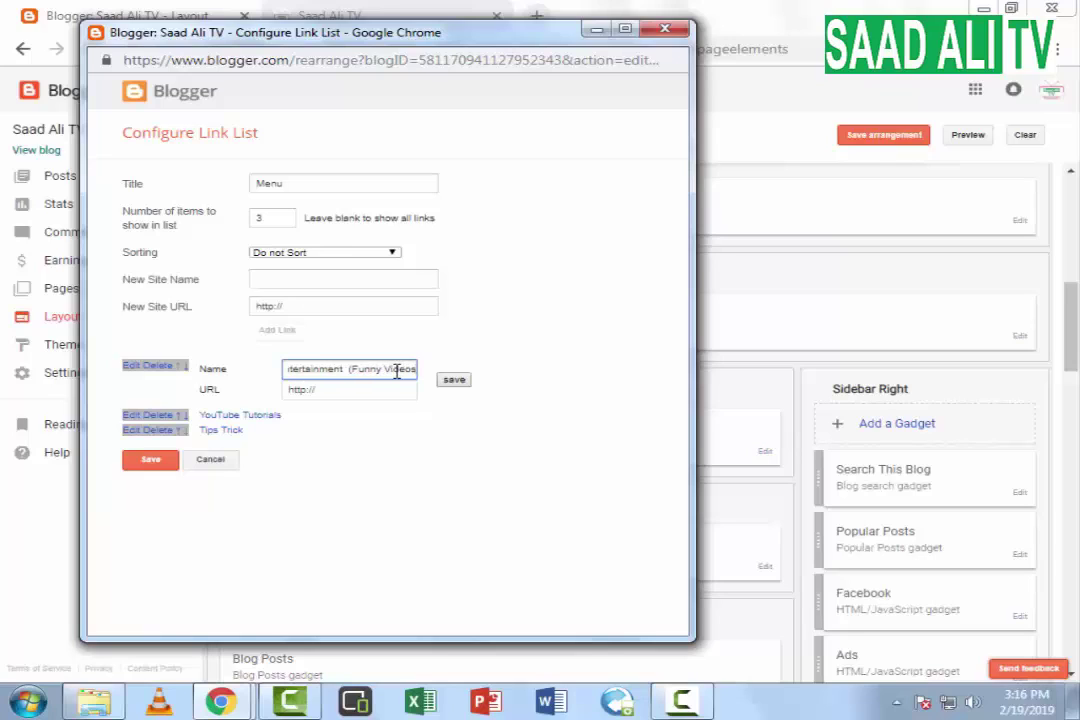
text())
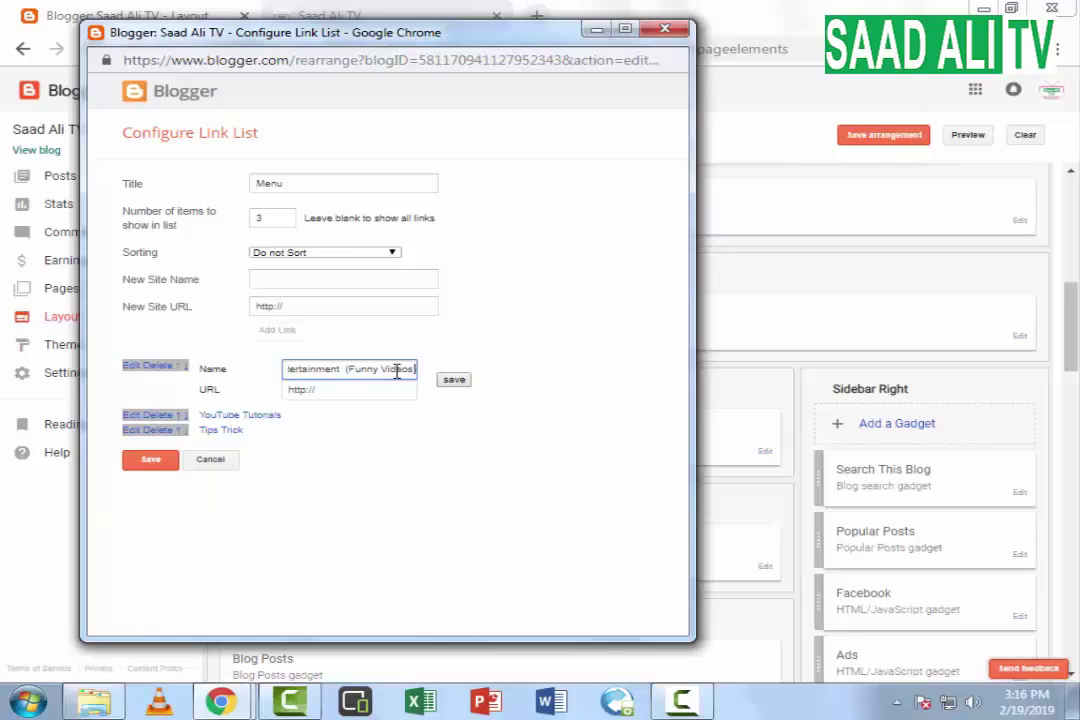
click(453, 379)
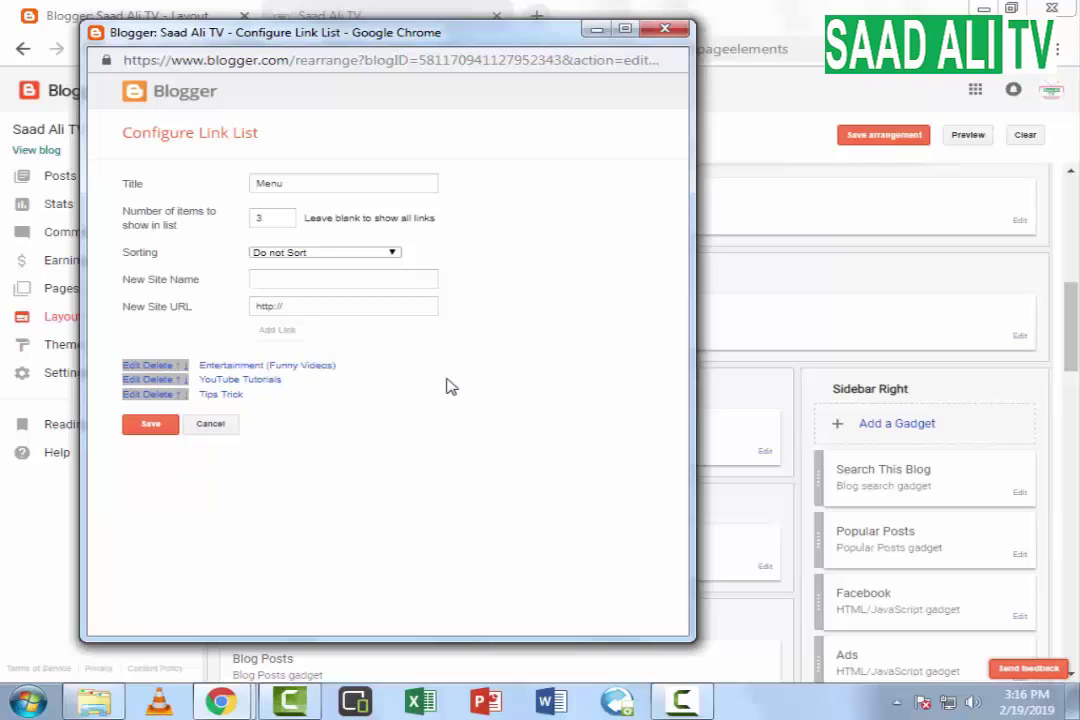
click(150, 426)
click(890, 137)
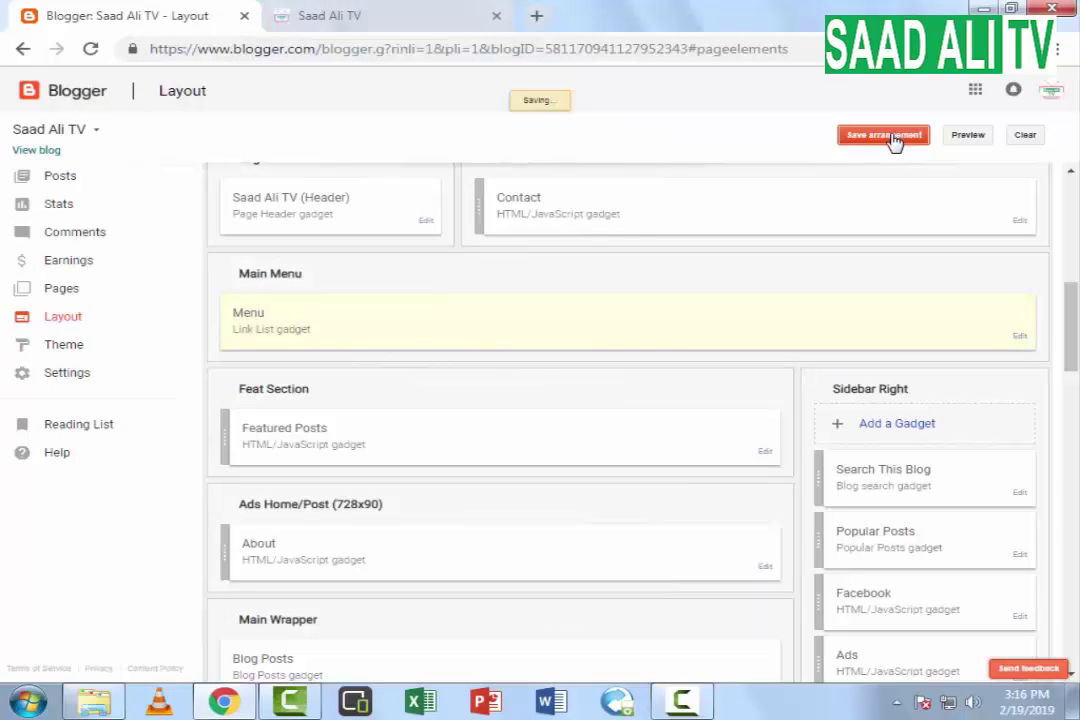
Check the renamed Entertainment link in the reloaded blog's menu bar and go back to the layout
click(428, 18)
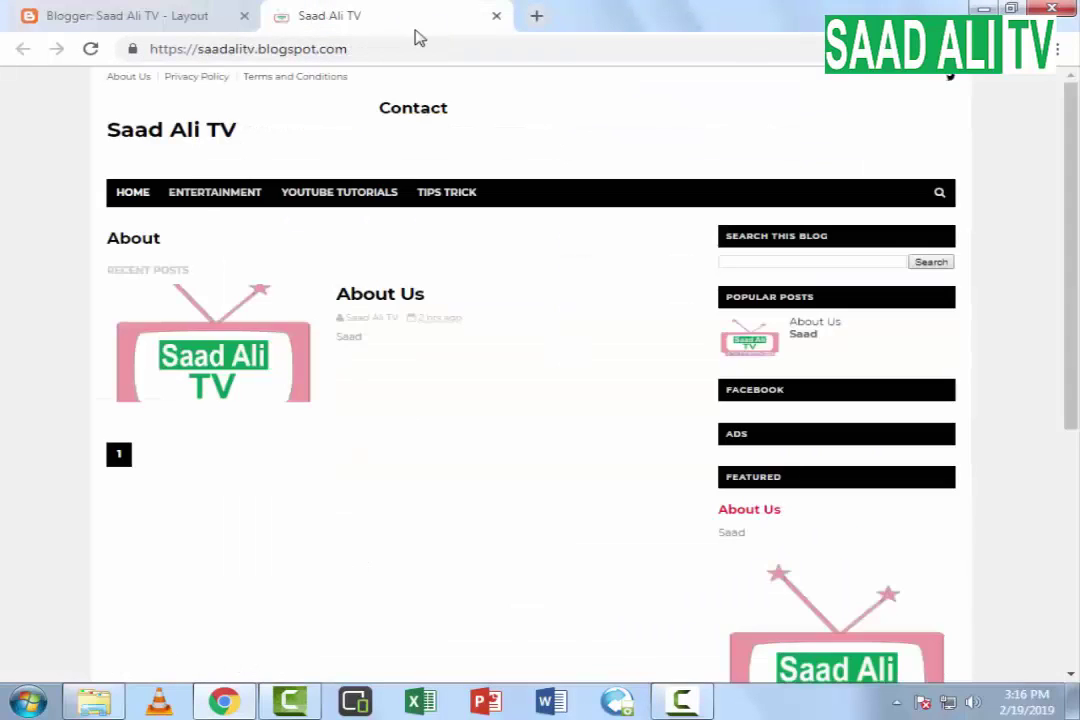
click(91, 50)
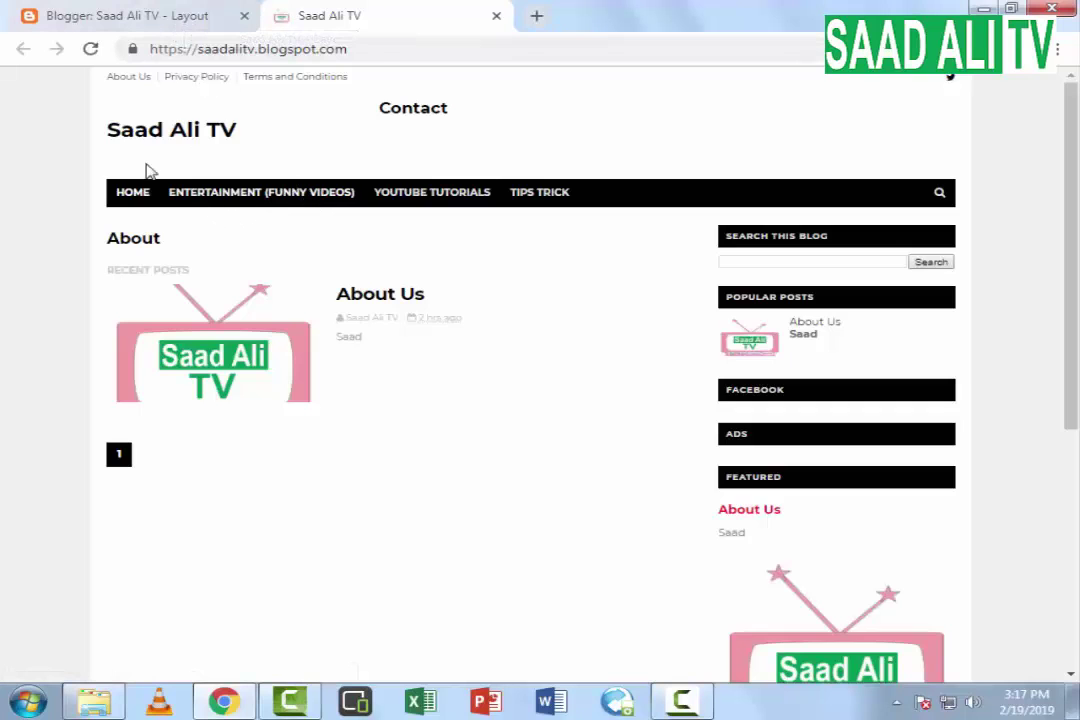
click(160, 18)
Remove the (Funny Videos) suffix from the Entertainment link's name in the Main Menu's Menu gadget, and save the link
click(1019, 342)
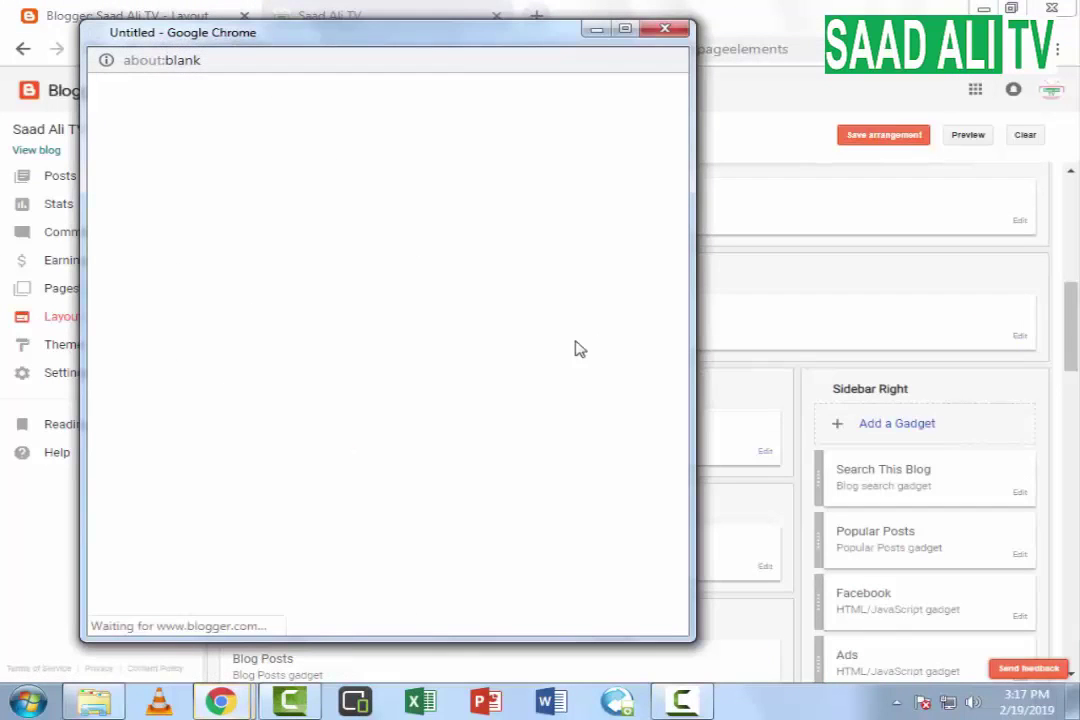
click(133, 366)
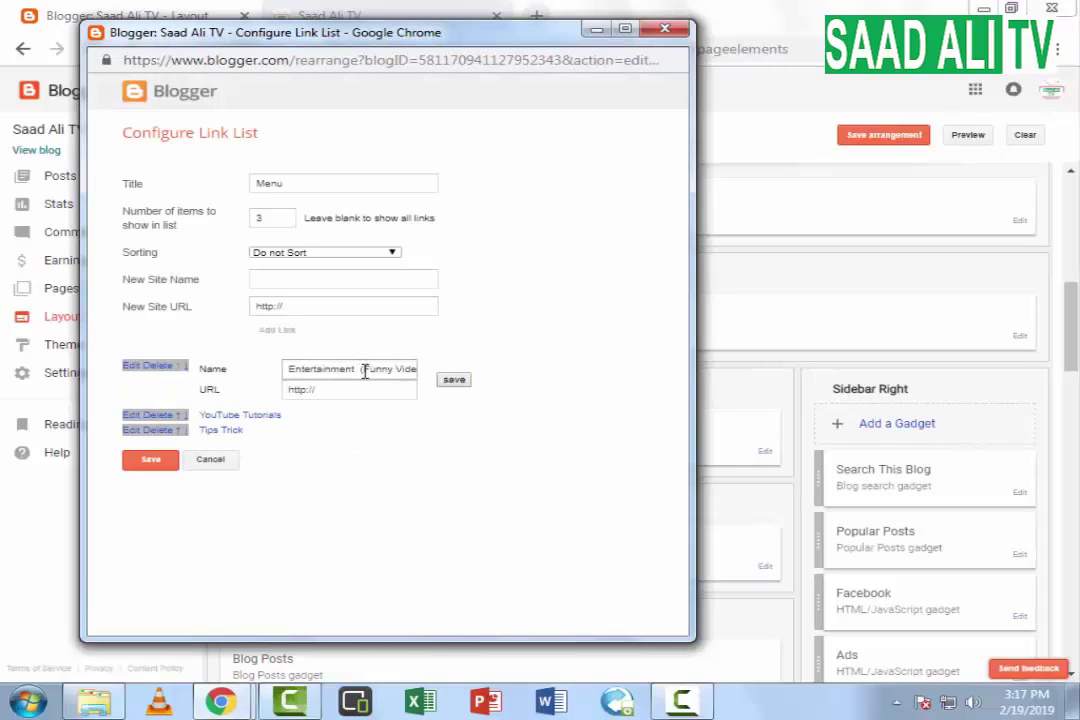
drag(362, 371, 448, 393)
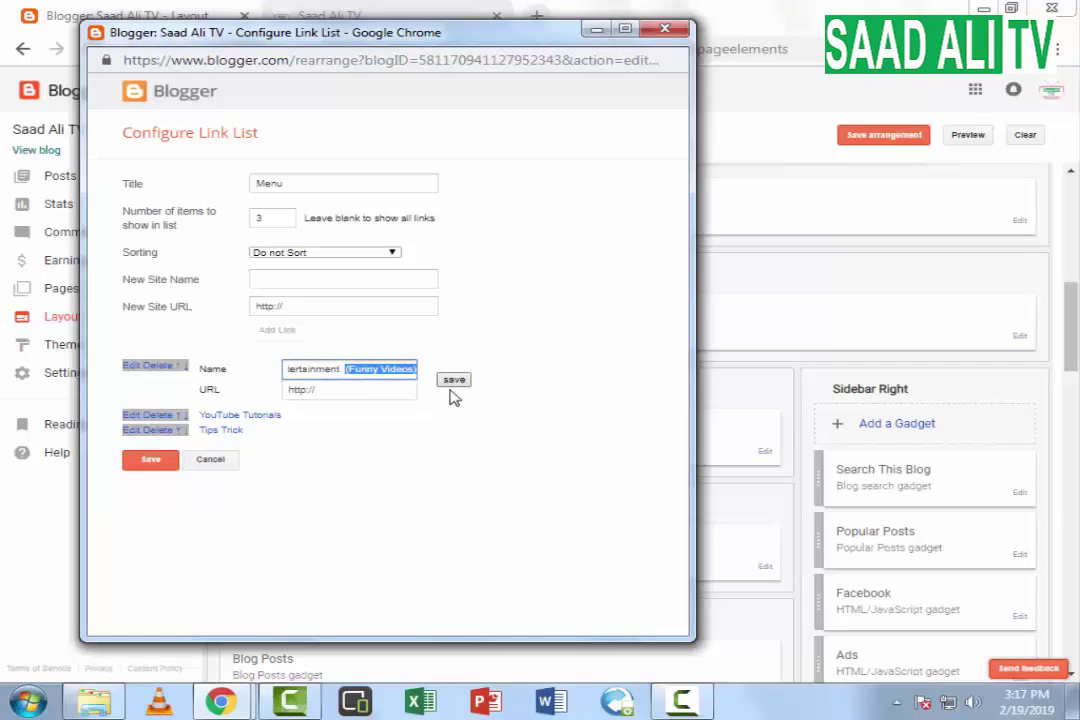
key(BackSpace)
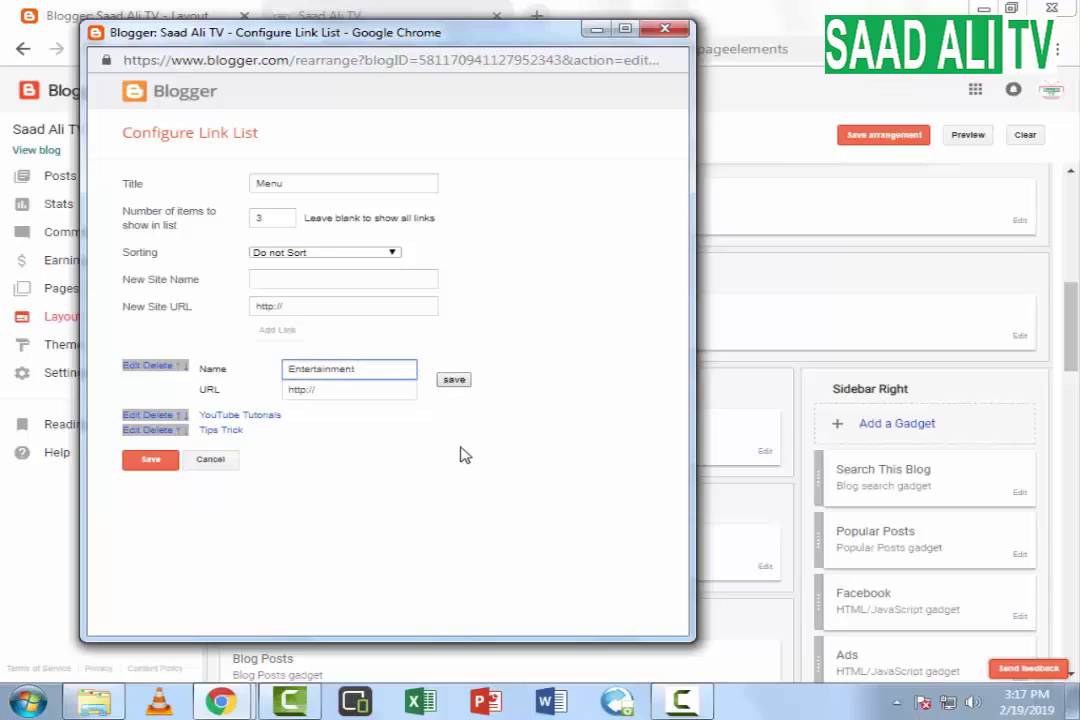
click(453, 379)
Set the Menu gadget's number of items to show to 4 and add a link named ".. (Funny Videos)"
click(256, 220)
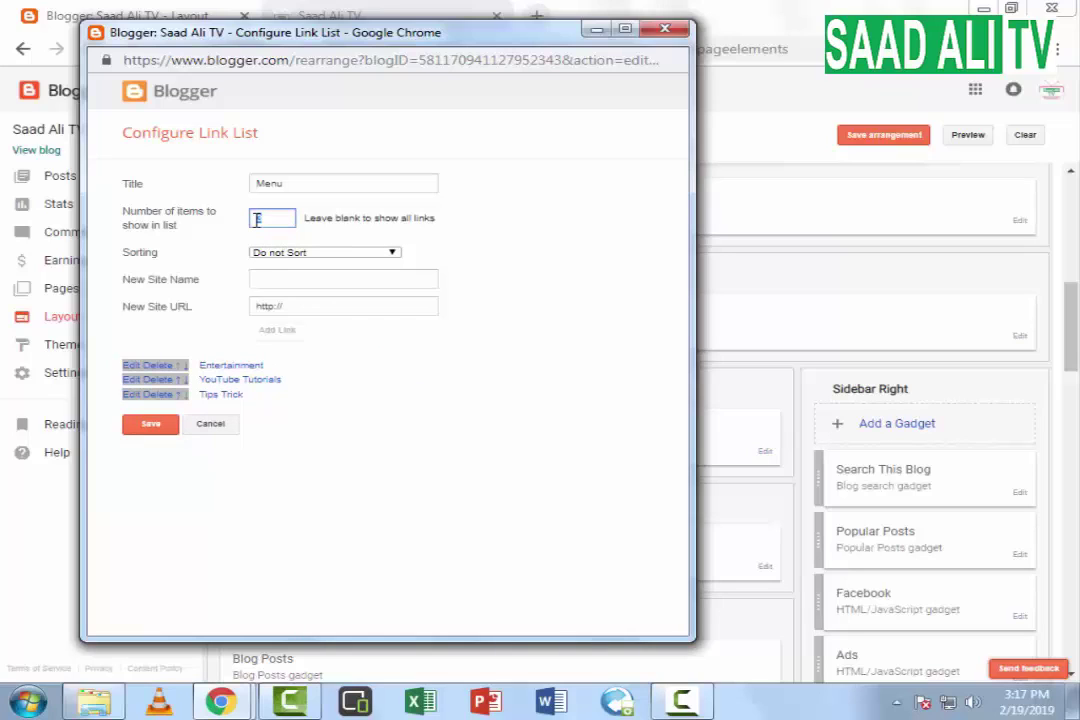
text(4)
click(282, 280)
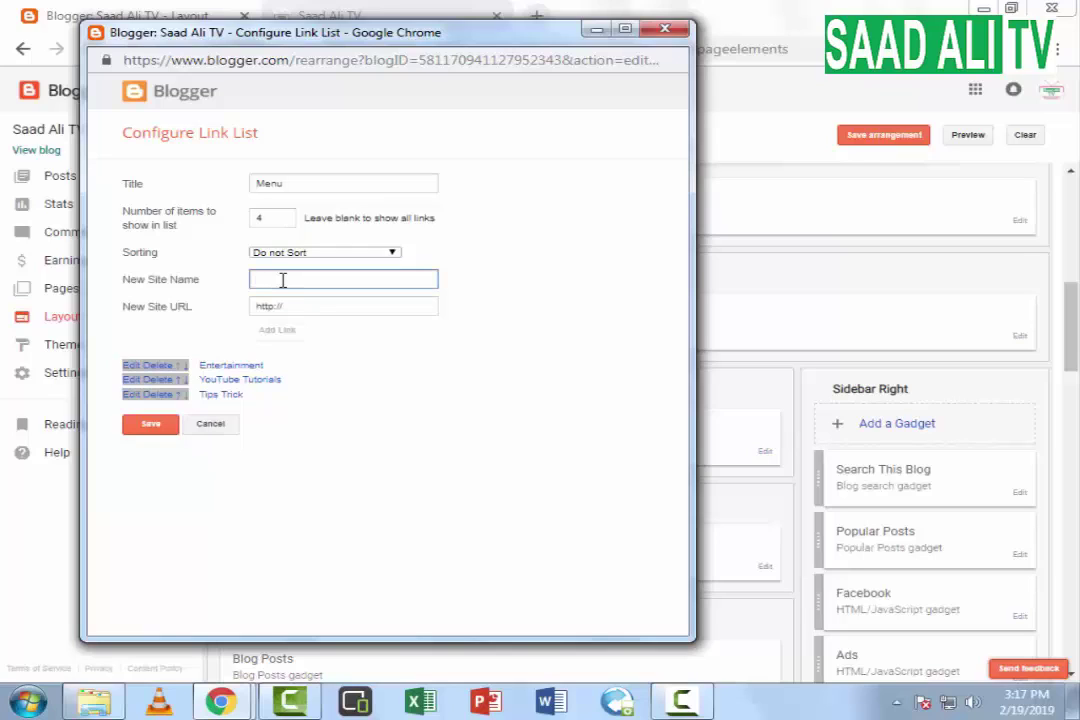
text(.. (Funny Videos)
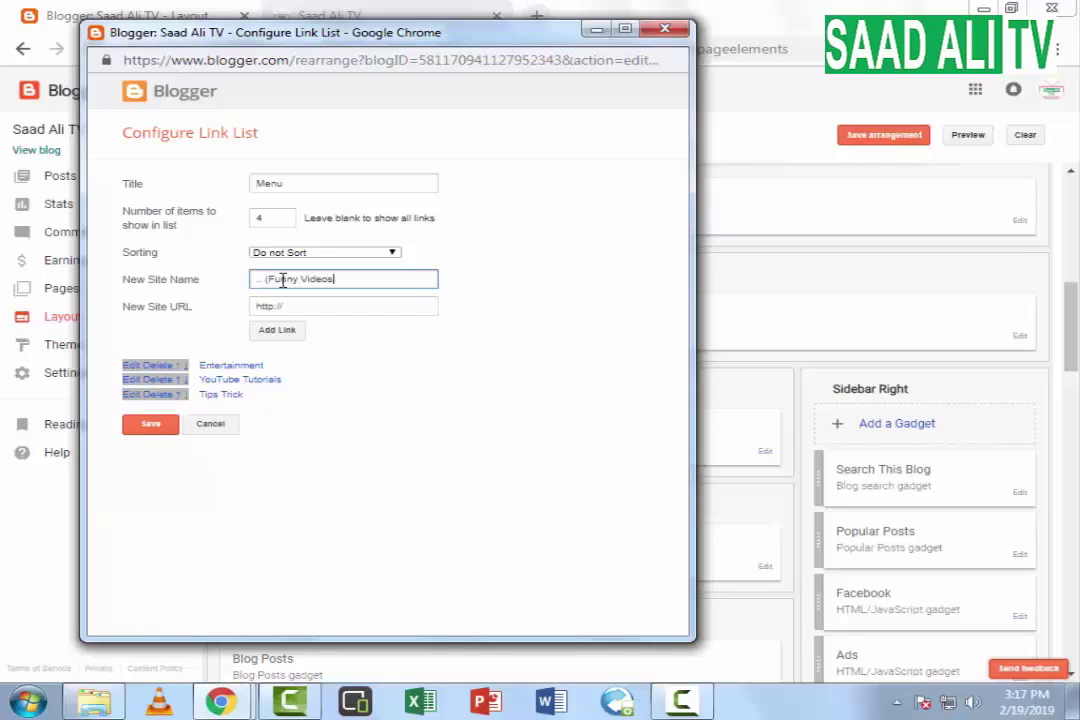
click(290, 330)
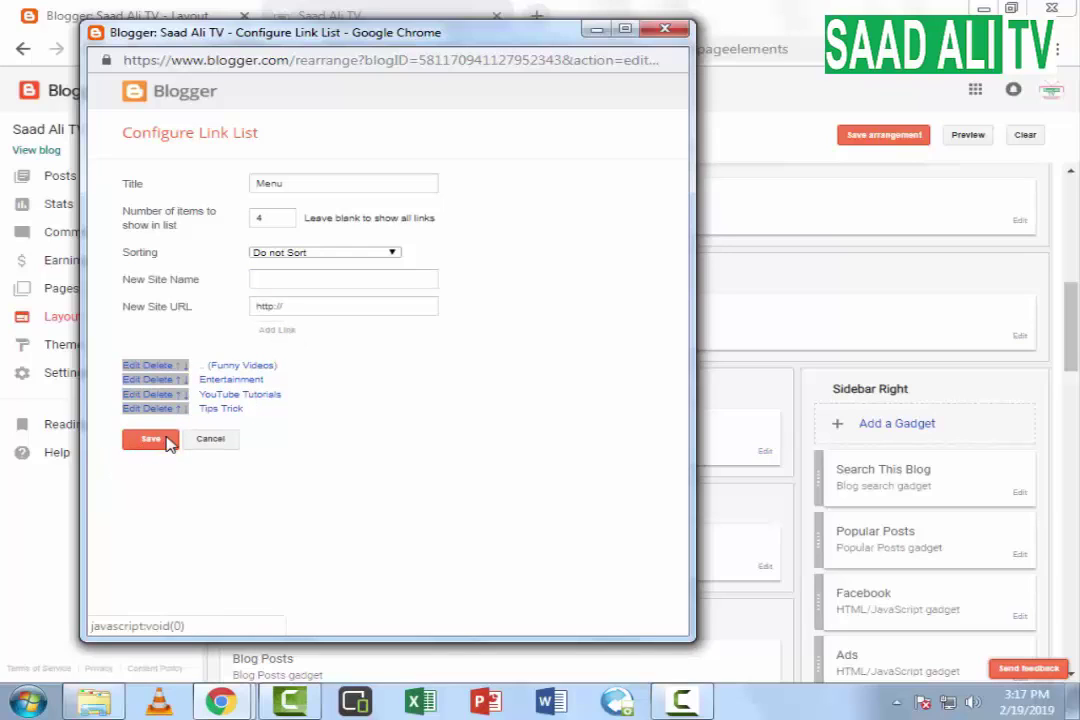
Move the ".. (Funny Videos)" link below Entertainment, and save the gadget and the layout arrangement
click(180, 379)
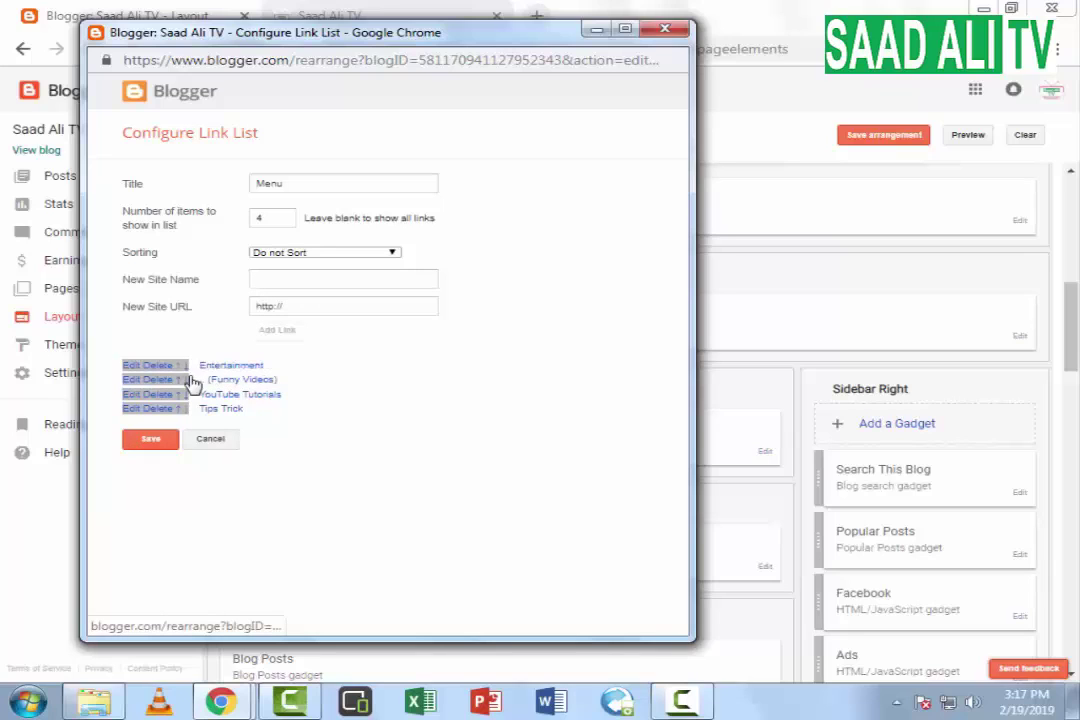
click(152, 440)
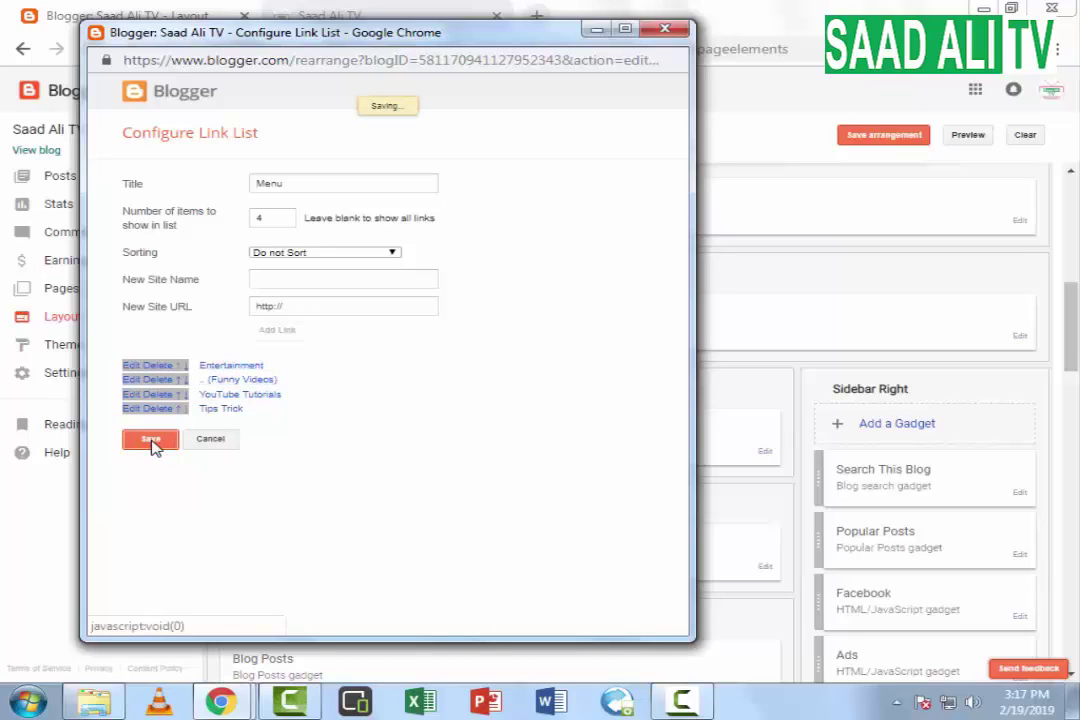
click(878, 140)
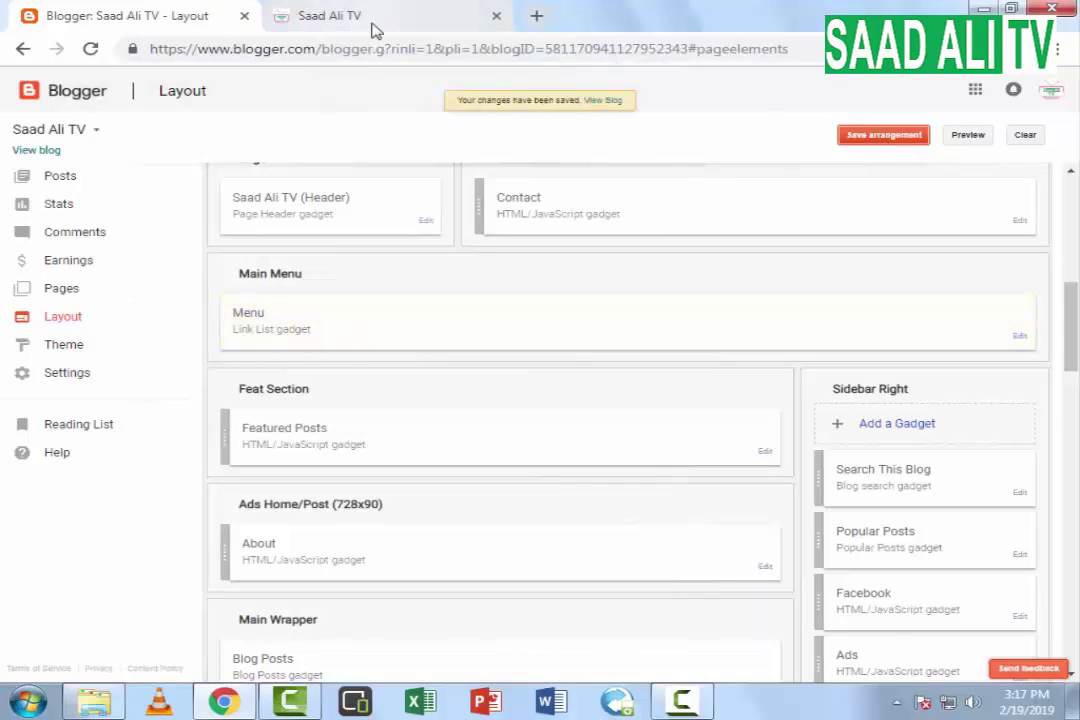
Reload the live blog to check the ".. (Funny Videos)" link in the main menu bar, and return to the layout
click(372, 26)
click(91, 48)
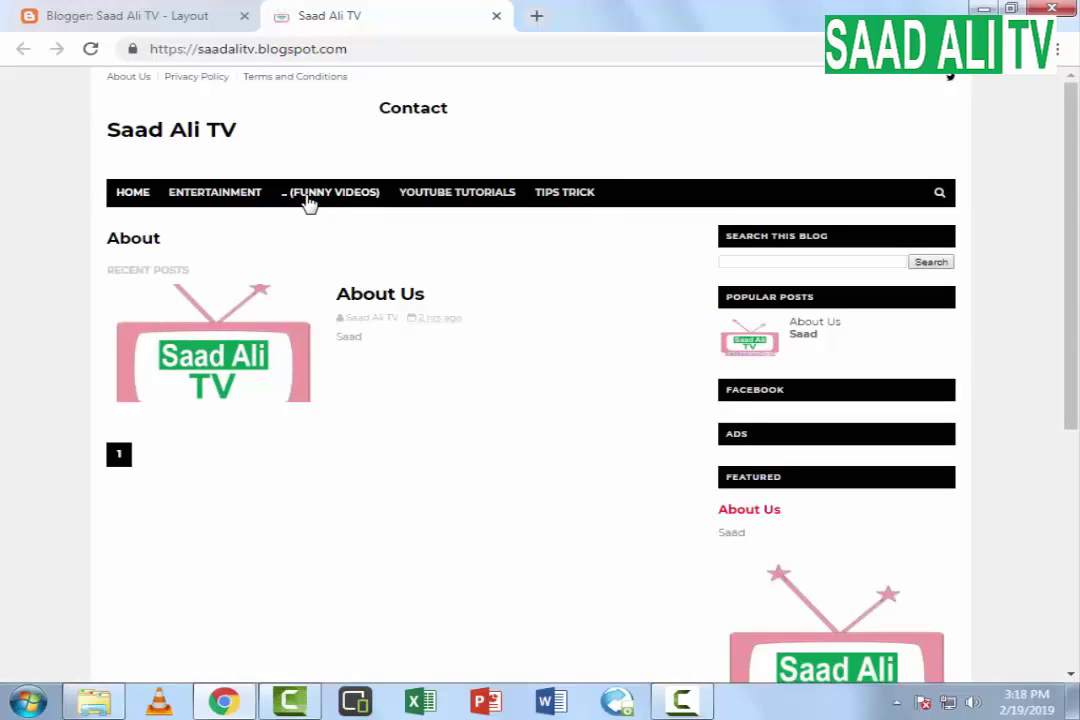
click(125, 16)
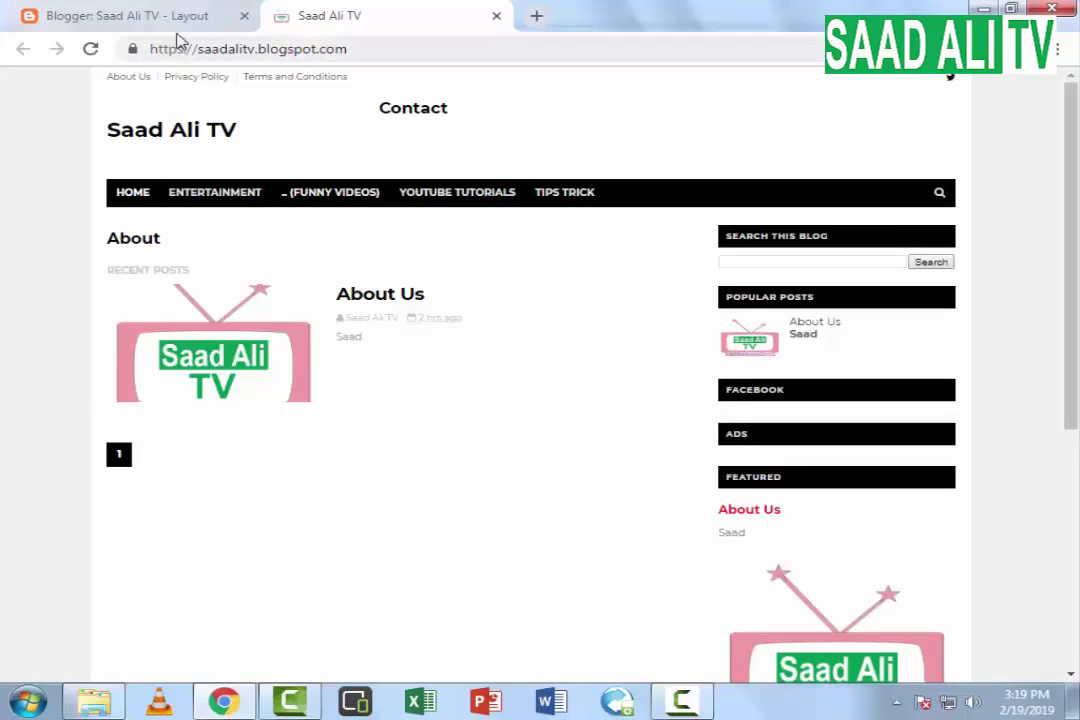
click(205, 16)
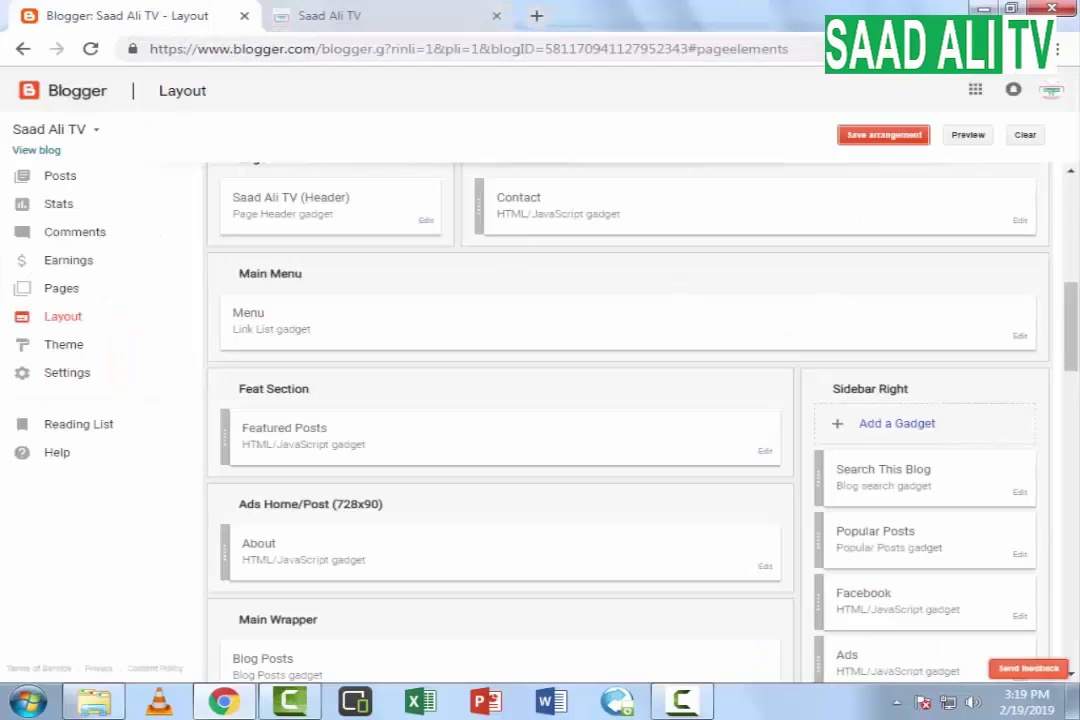
Delete the ".. (Funny Videos)" link from the Main Menu's Menu gadget and open the Entertainment link for editing
click(1015, 338)
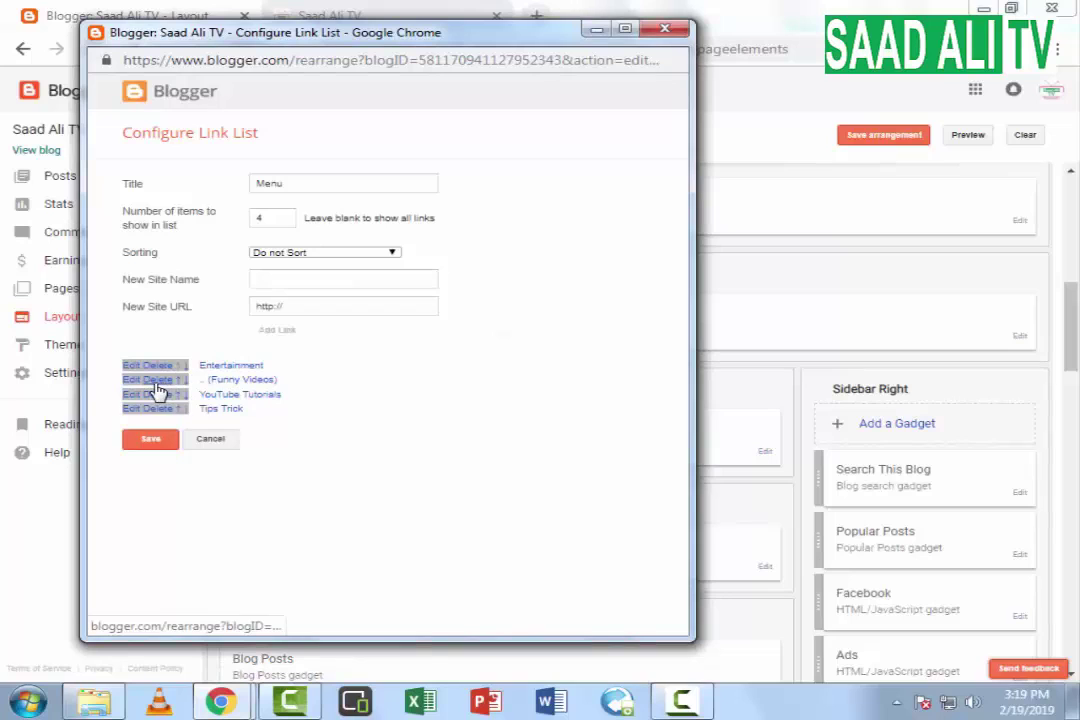
click(158, 381)
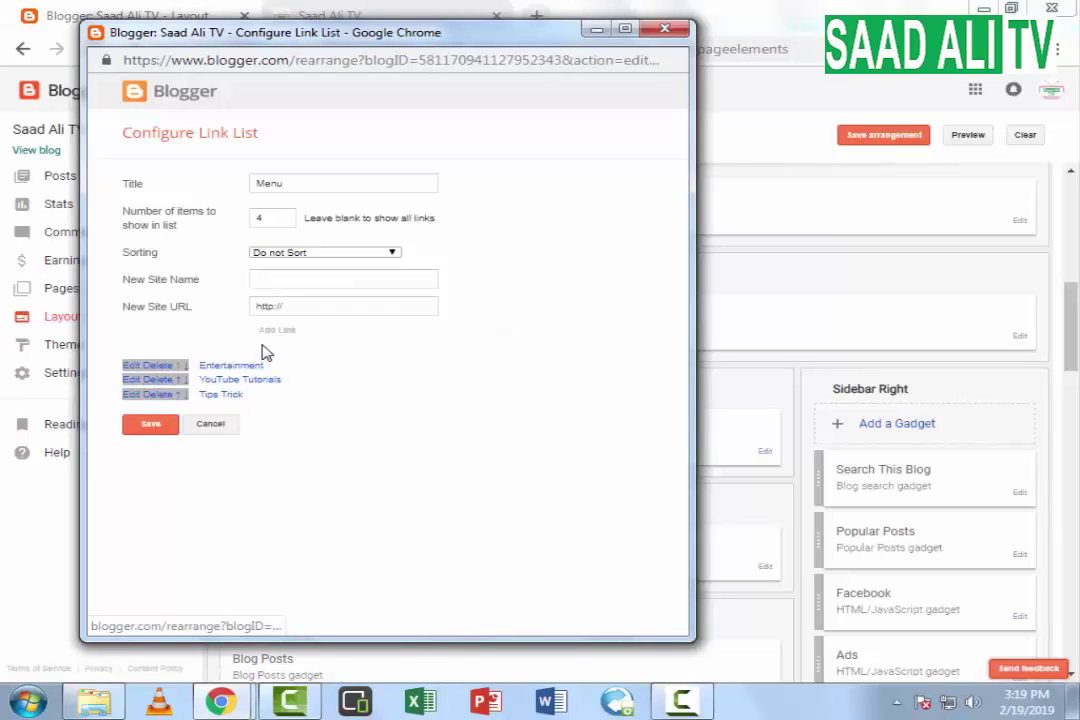
click(131, 368)
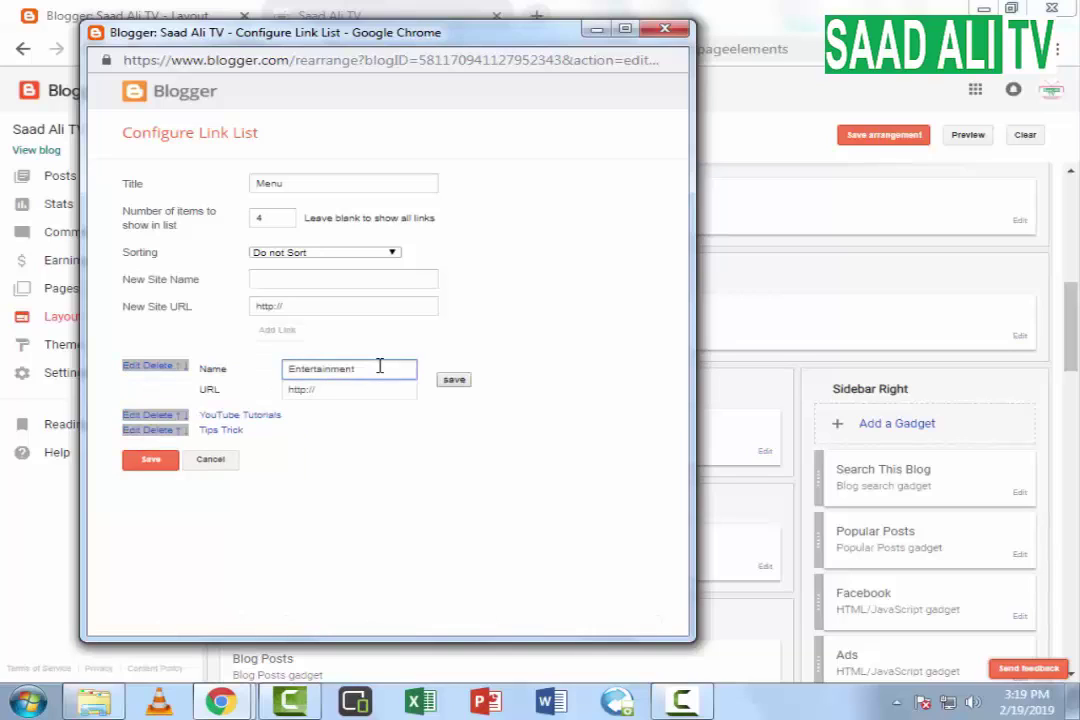